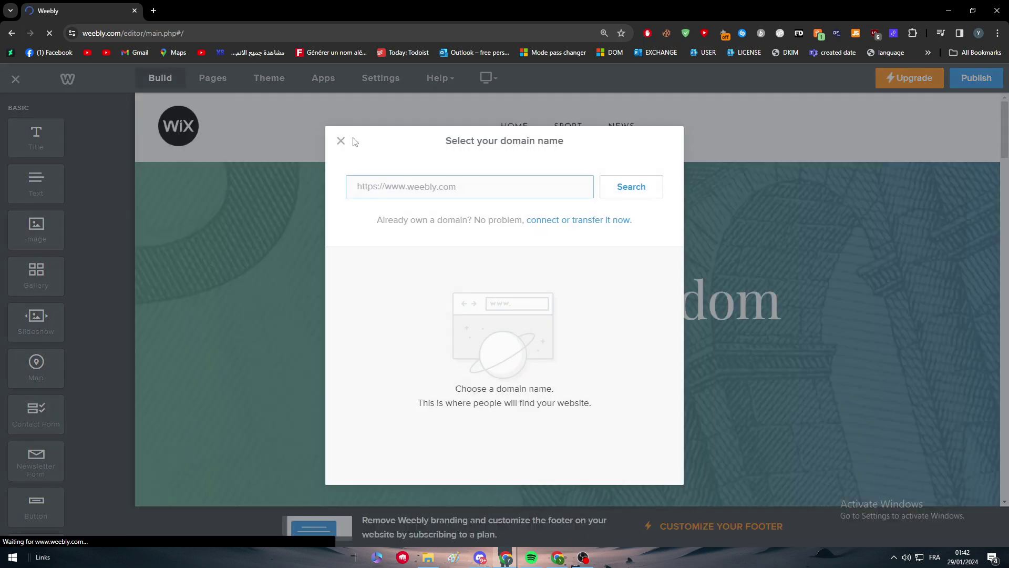
Step: Dismiss the domain prompt and delete the Sport, Health and Volleyball pages
click(341, 141)
click(213, 78)
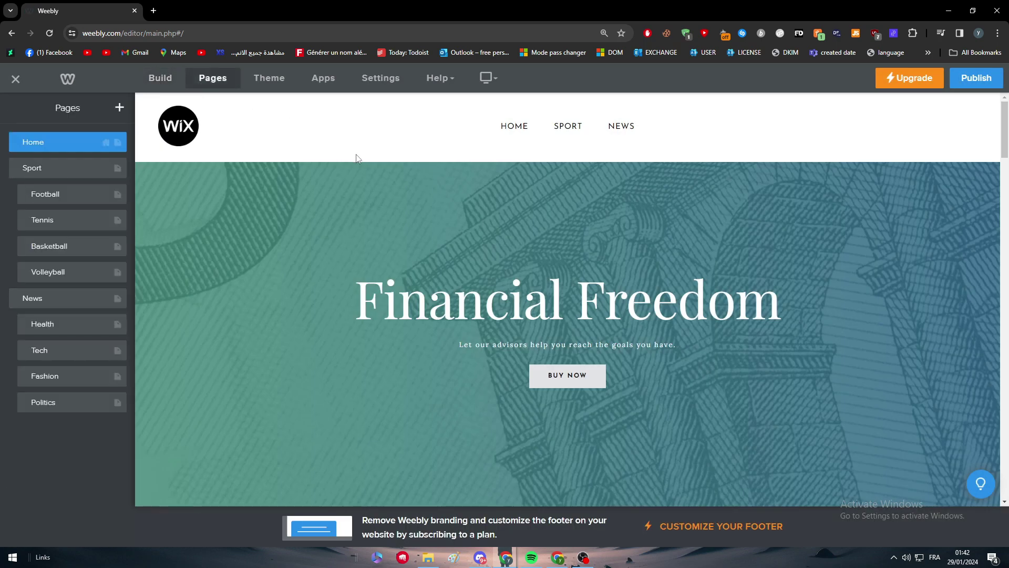
click(51, 174)
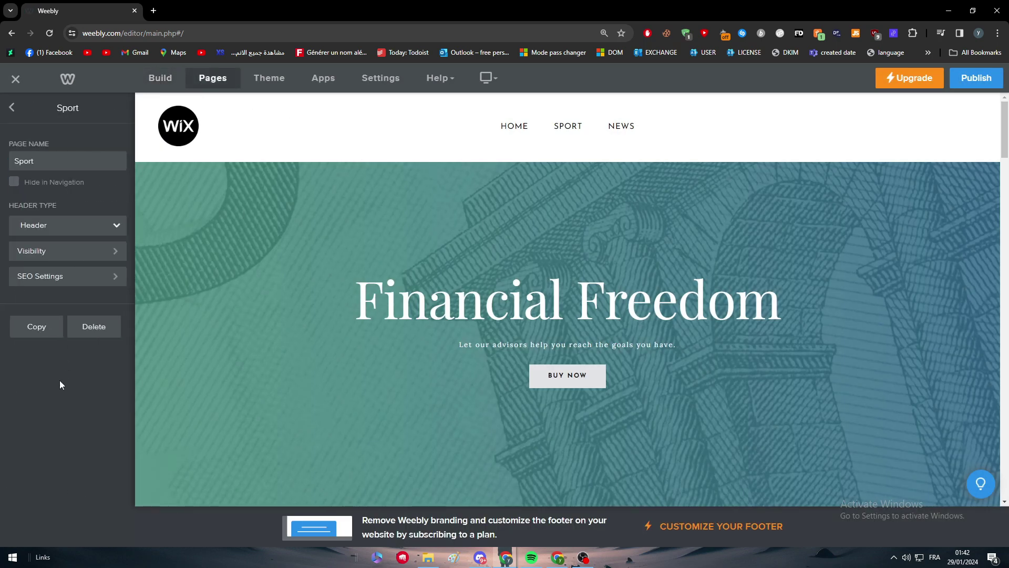
click(94, 327)
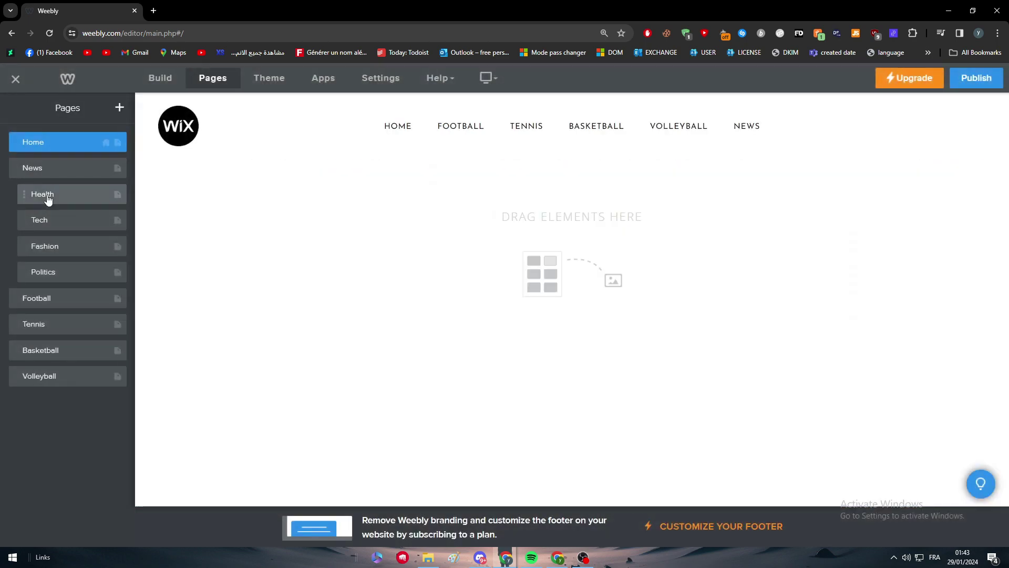
click(41, 196)
click(110, 326)
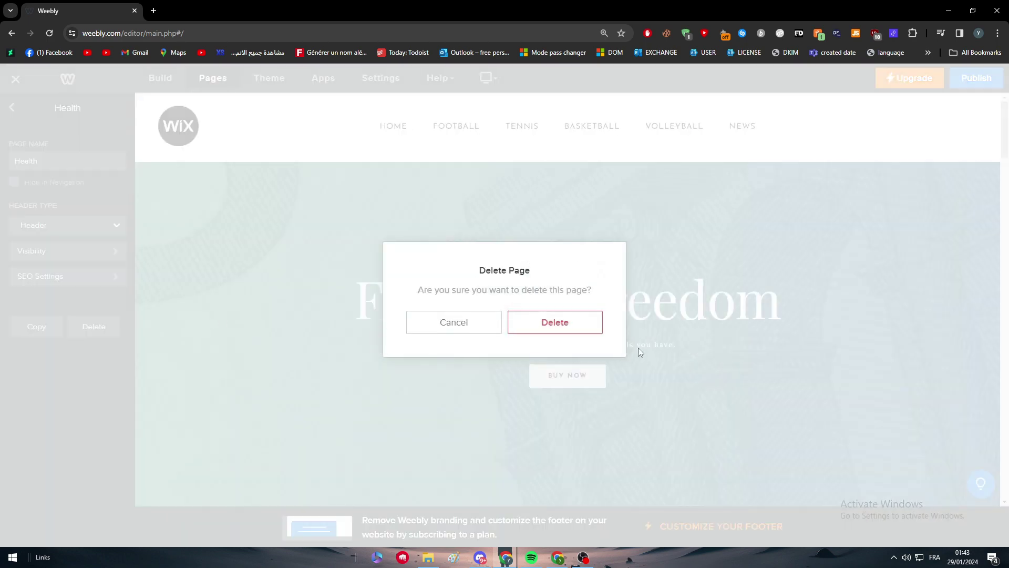
click(578, 330)
click(32, 348)
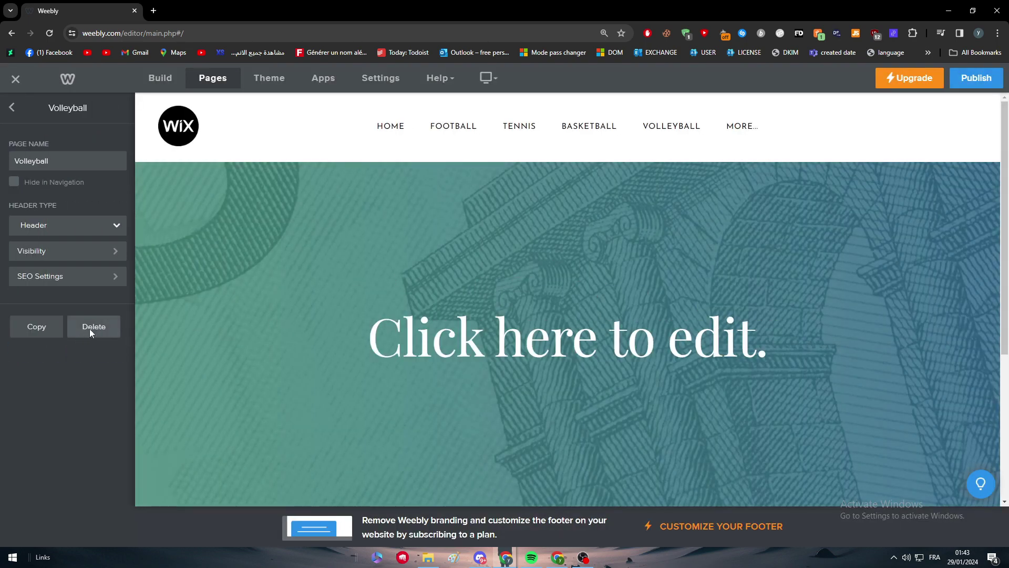
click(90, 326)
click(559, 326)
Step: Delete the Basketball, Football, Politics and Tennis pages
click(53, 323)
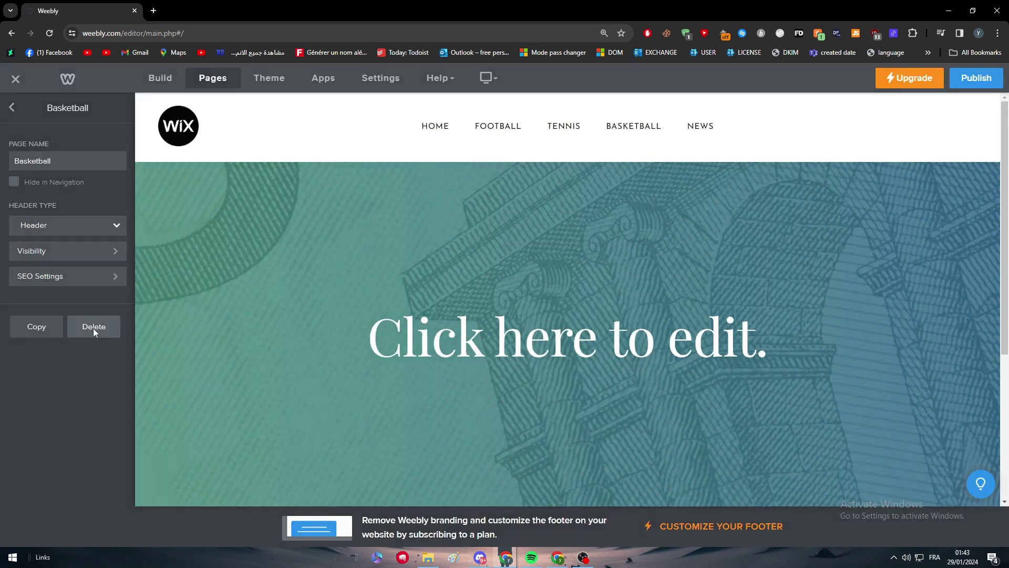
click(94, 327)
click(594, 330)
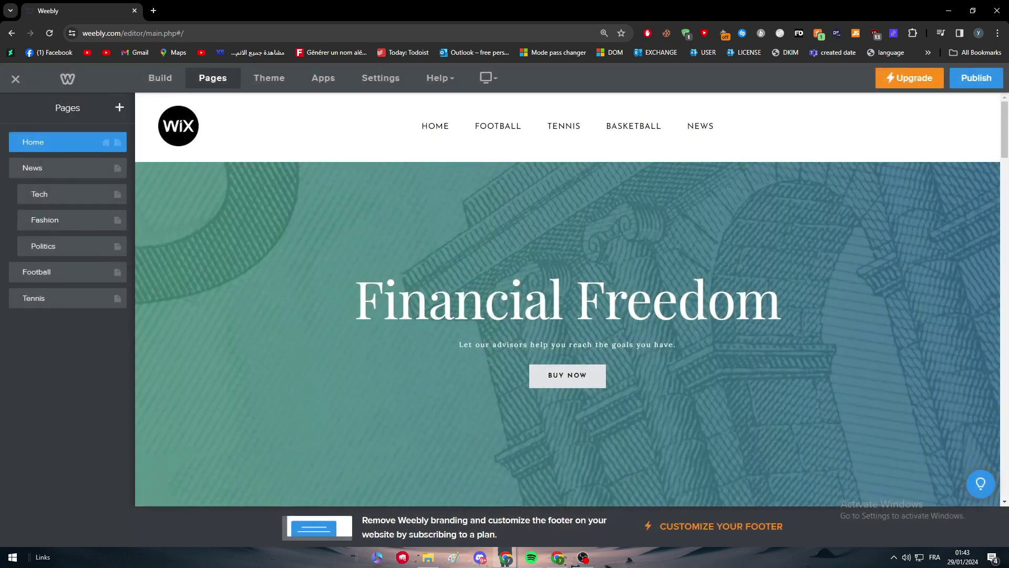
click(79, 269)
click(100, 327)
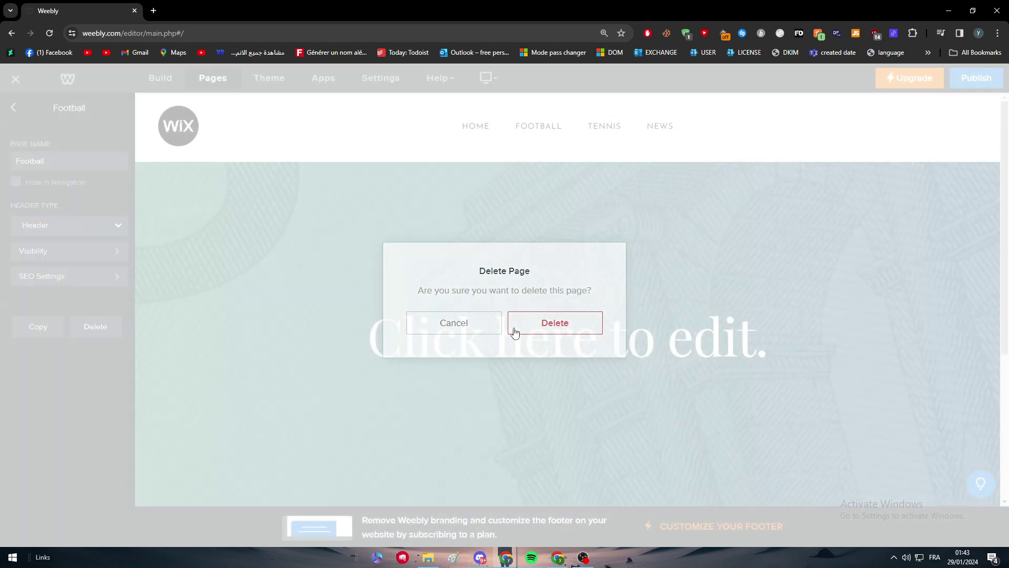
click(531, 326)
click(60, 246)
click(94, 326)
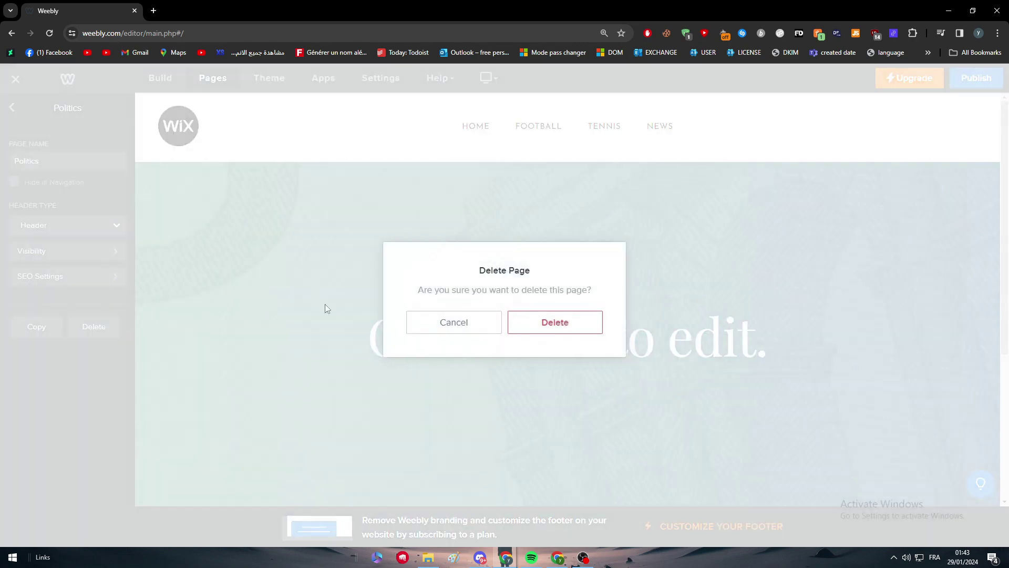
click(579, 333)
click(91, 250)
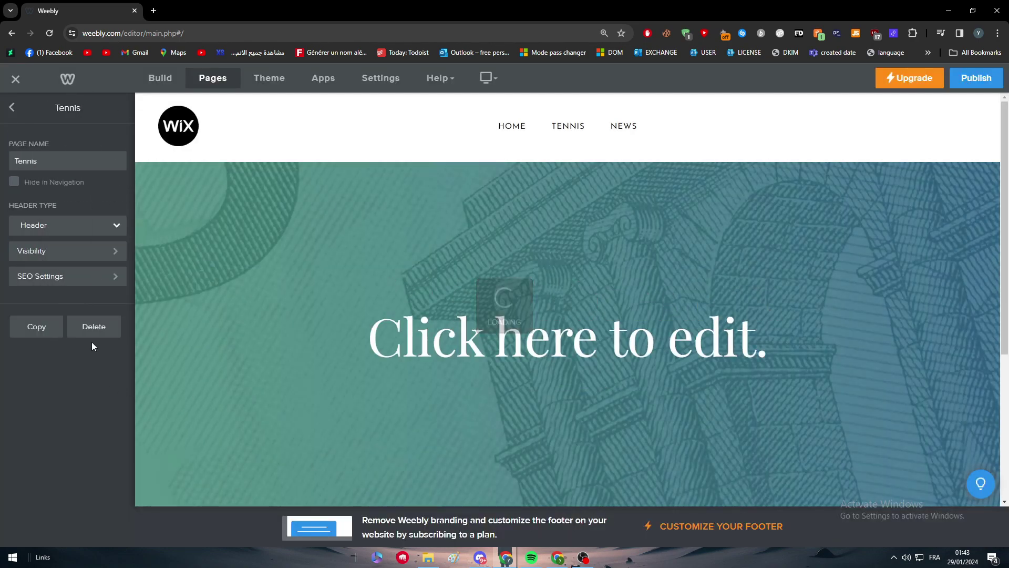
click(93, 327)
click(548, 321)
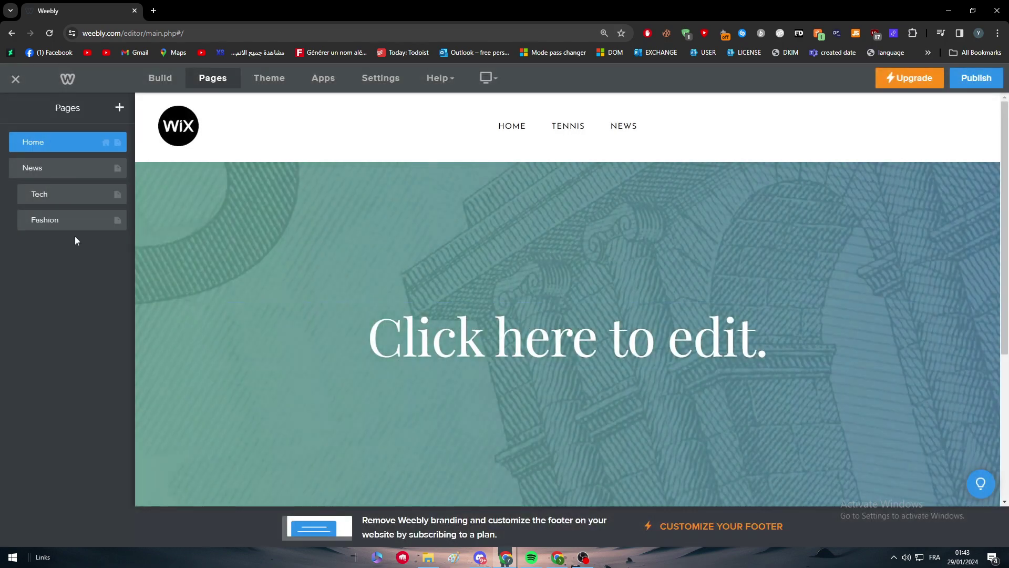
Step: Delete the Fashion and Tech pages and start deleting the News page
click(68, 224)
click(112, 325)
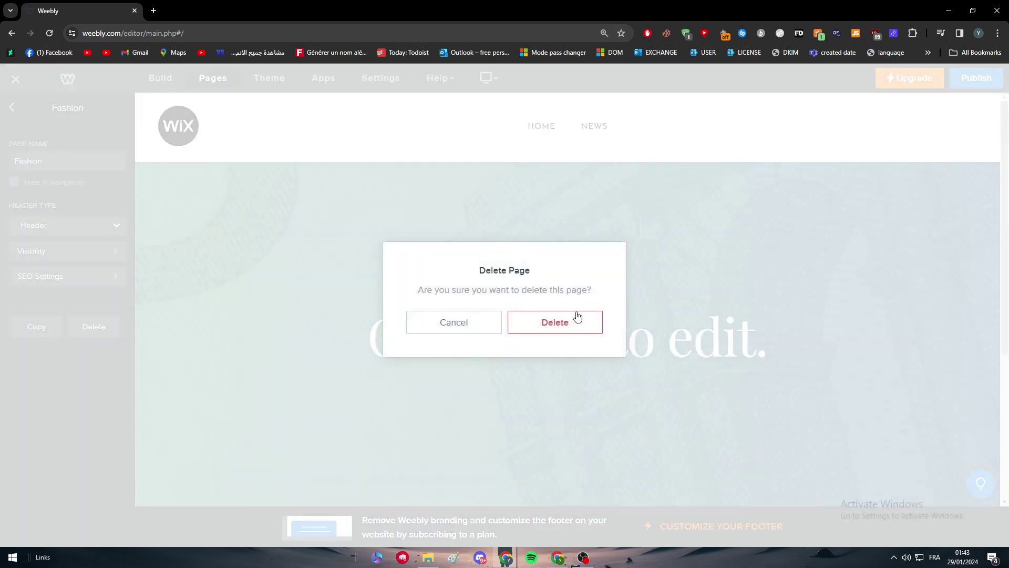
click(557, 323)
click(70, 200)
click(89, 322)
click(553, 322)
click(54, 176)
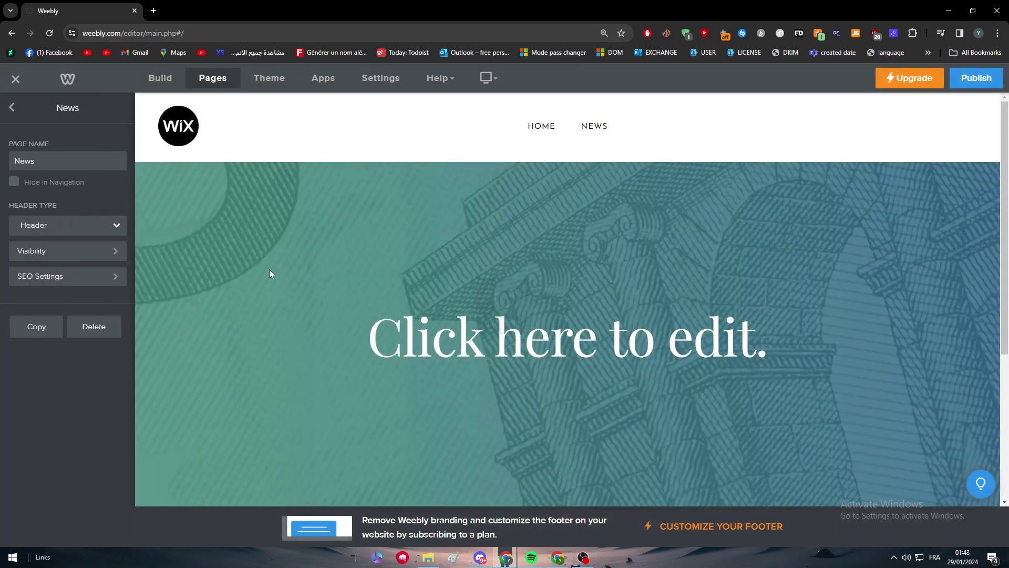
click(110, 322)
Step: Finish deleting News, then add a new product page named Ipad
click(555, 322)
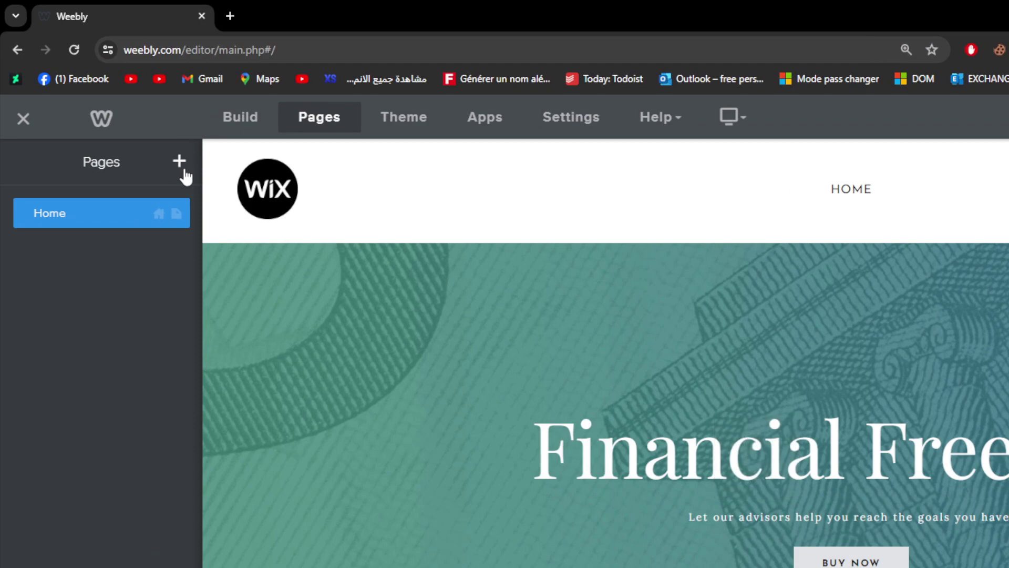
click(180, 162)
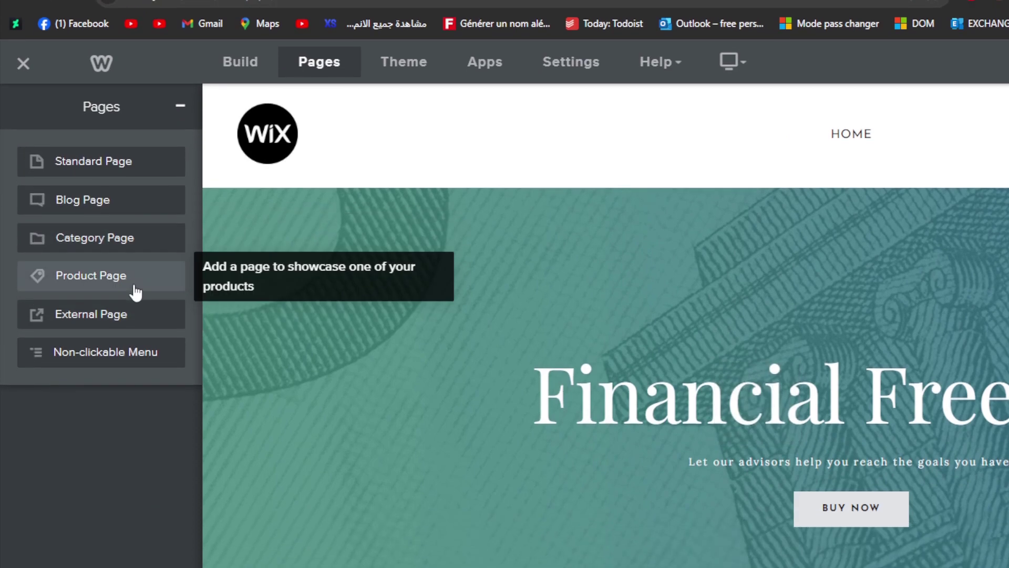
click(133, 340)
key(BackSpace)
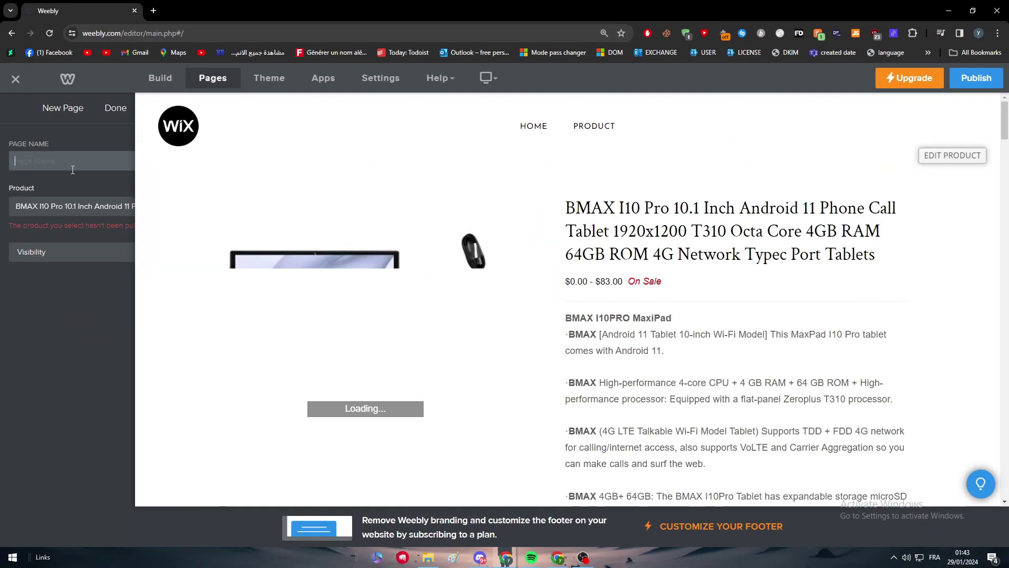
click(100, 199)
click(29, 178)
click(30, 163)
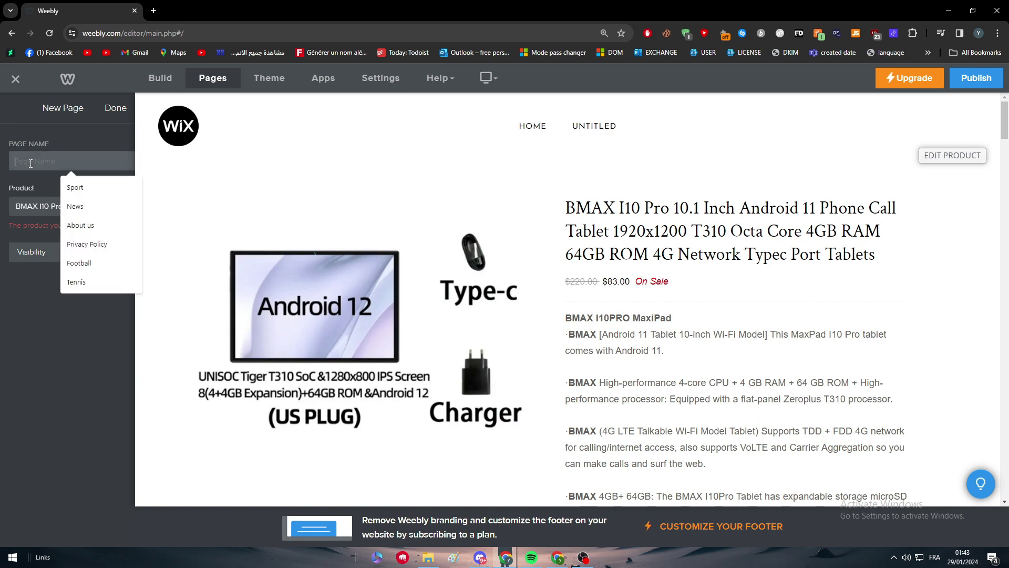
text(lp)
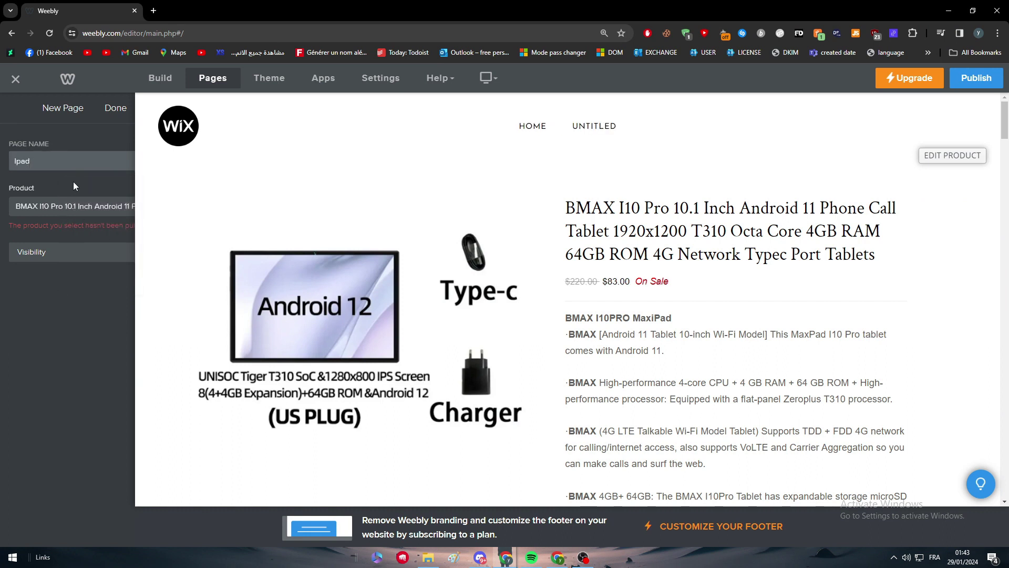
Step: Review the Ipad page's Product and Visibility settings and scroll through its preview
click(81, 205)
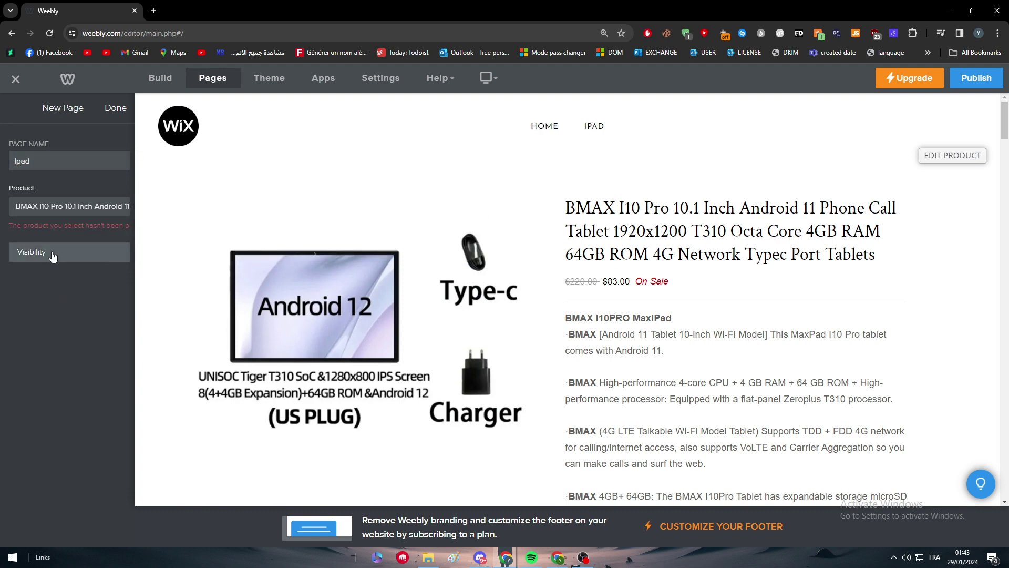
click(53, 254)
scroll(605, 284, down, 15)
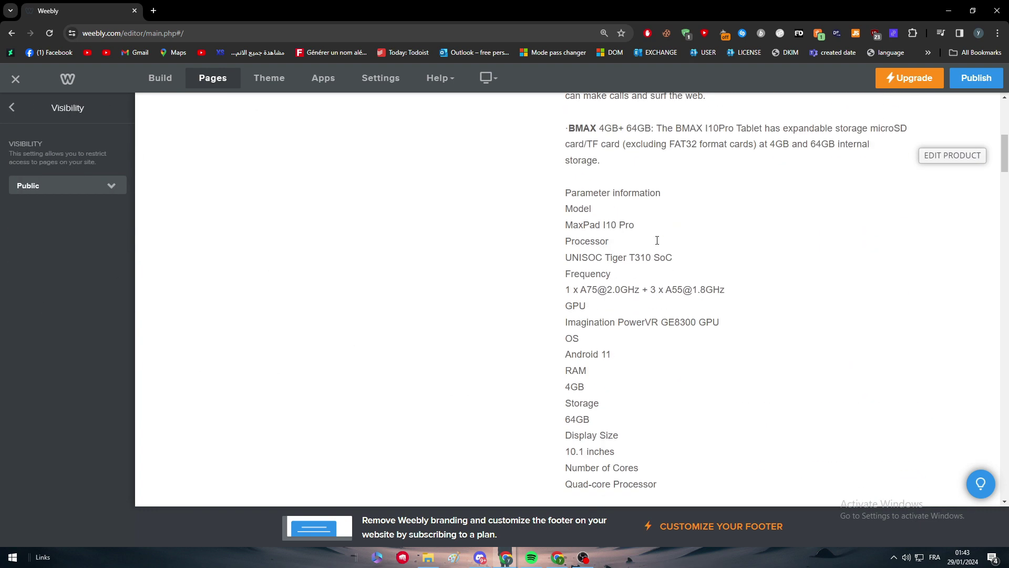
scroll(626, 263, down, 5)
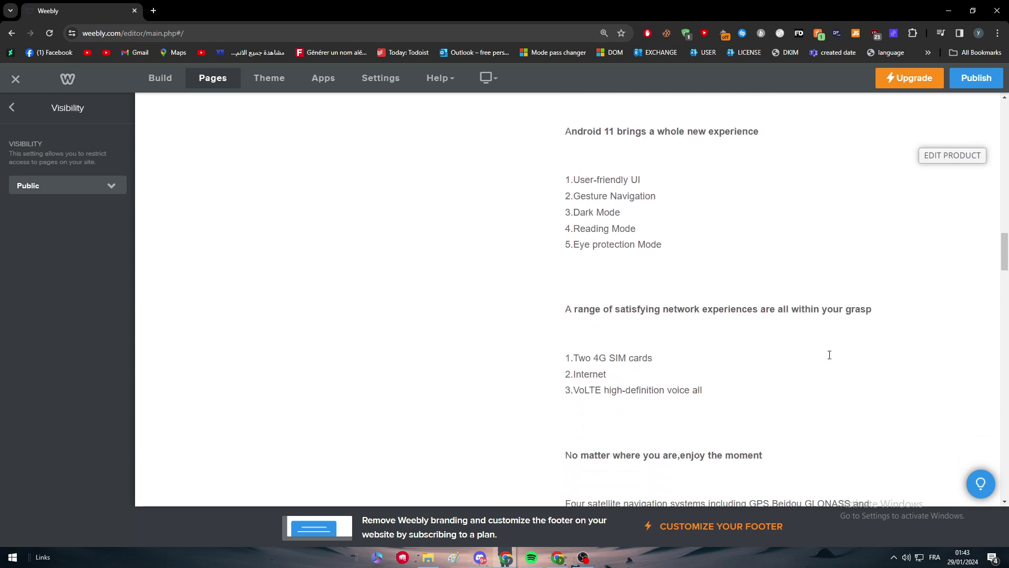
drag(1005, 263, 1005, 491)
scroll(613, 310, up, 1)
Step: Cycle the tablet's memory through 8GB, 16GB and 32GB, back to 8GB, then return to page settings
click(623, 219)
click(585, 243)
click(602, 222)
click(587, 252)
click(598, 226)
click(595, 263)
click(604, 220)
click(604, 243)
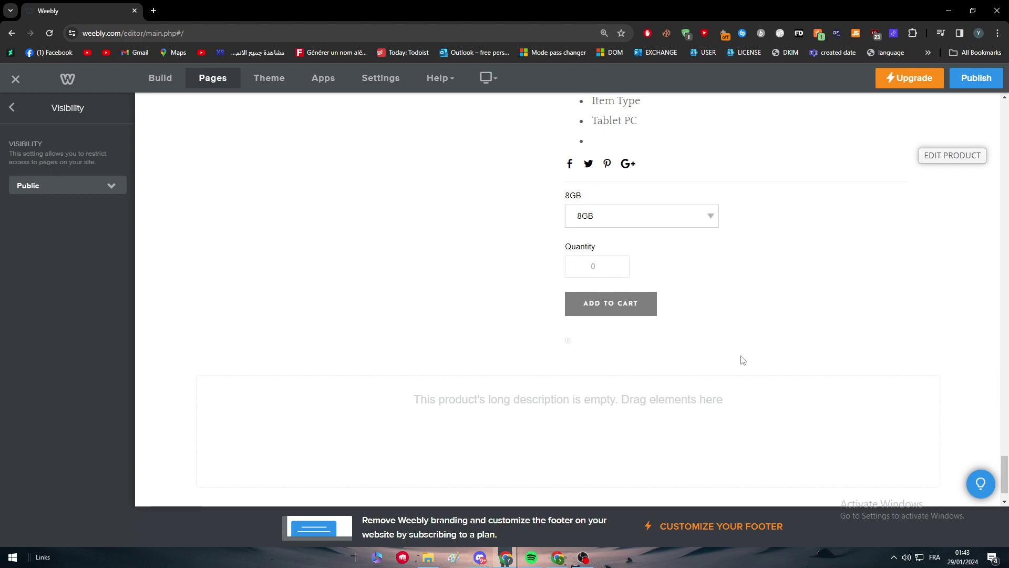
scroll(873, 392, up, 10)
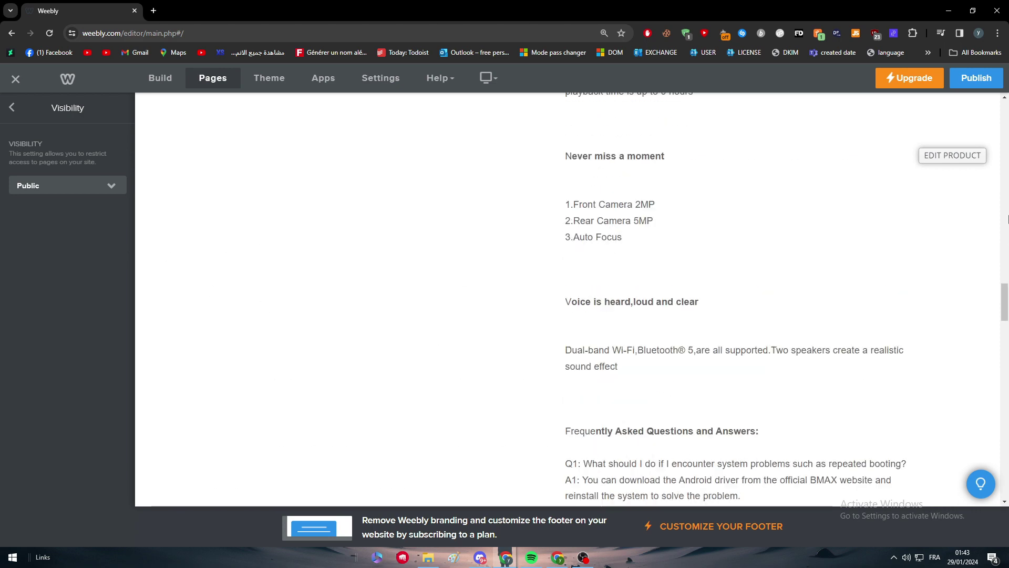
scroll(1006, 211, up, 10)
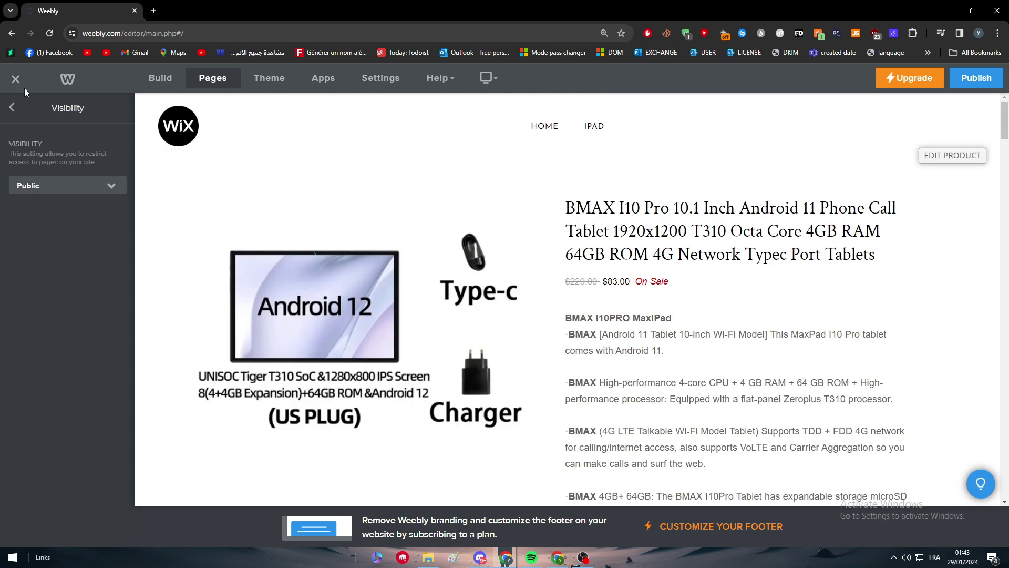
click(16, 108)
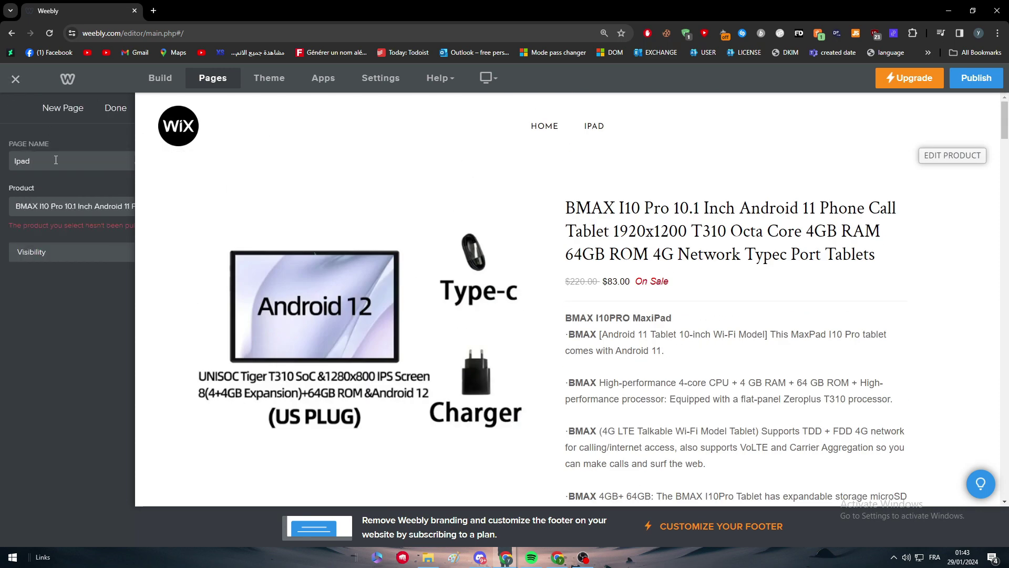
Step: Reopen the site editor from the dashboard and add a new standard page for Commerce
click(19, 85)
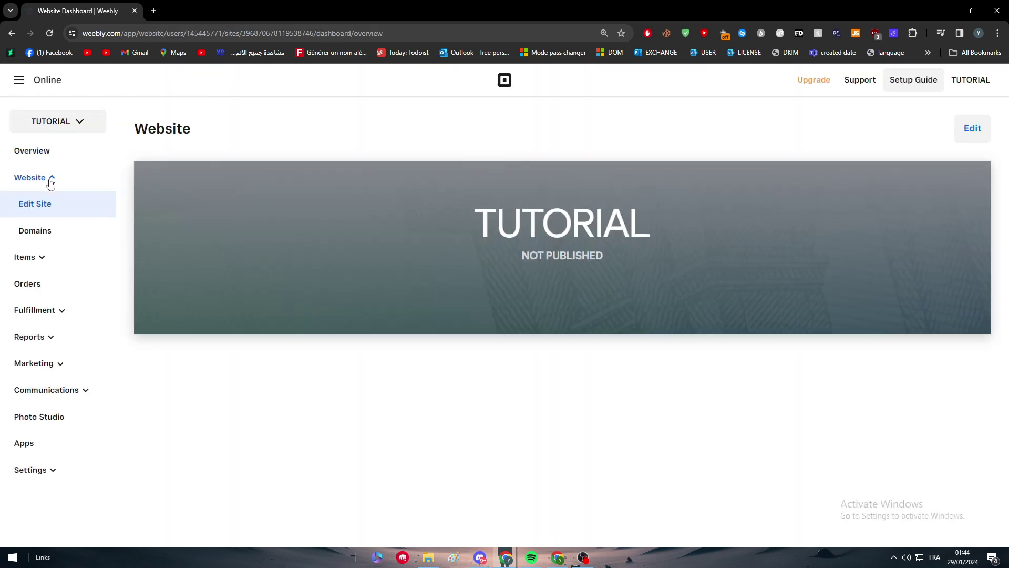
click(971, 138)
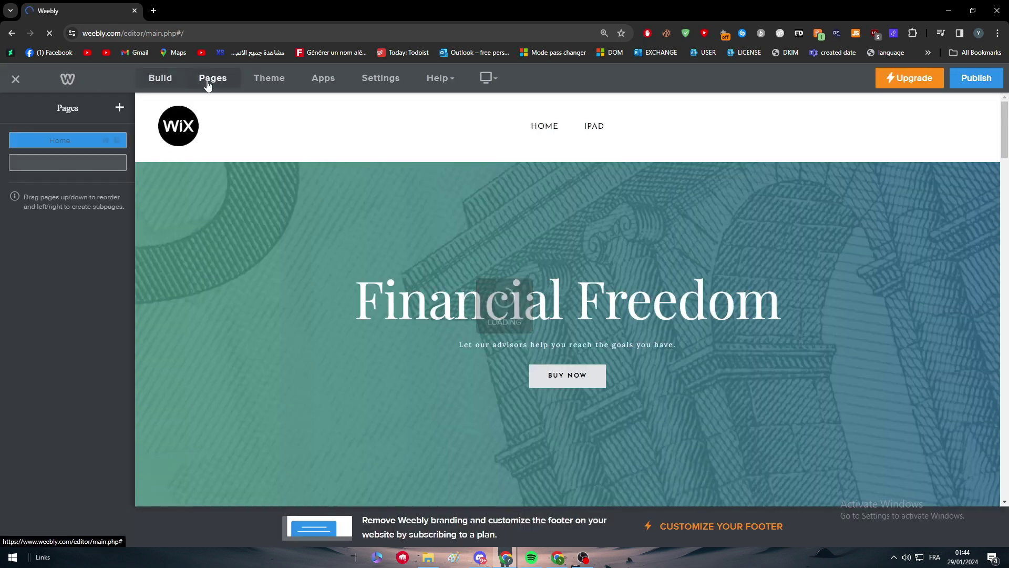
click(122, 109)
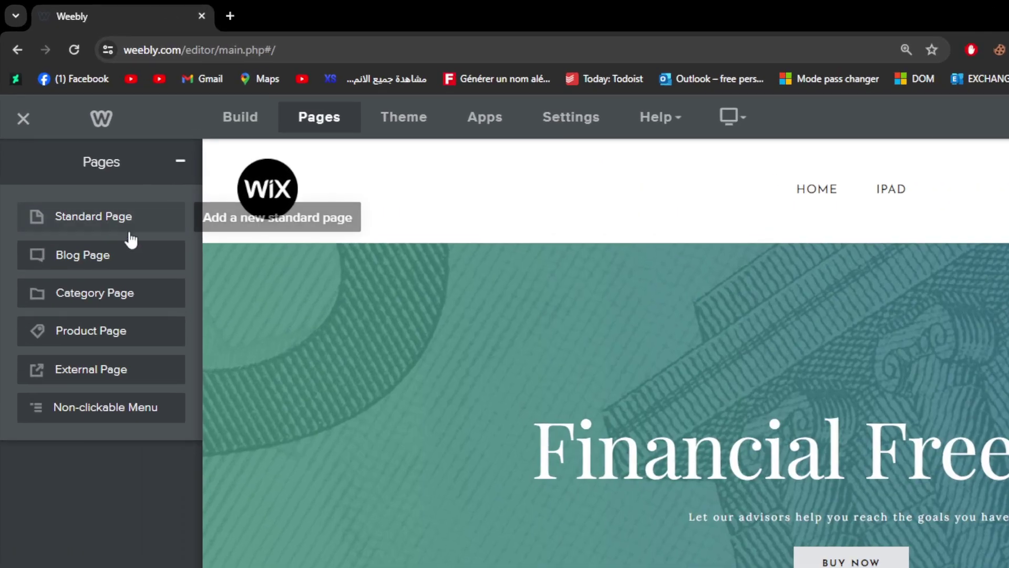
click(129, 232)
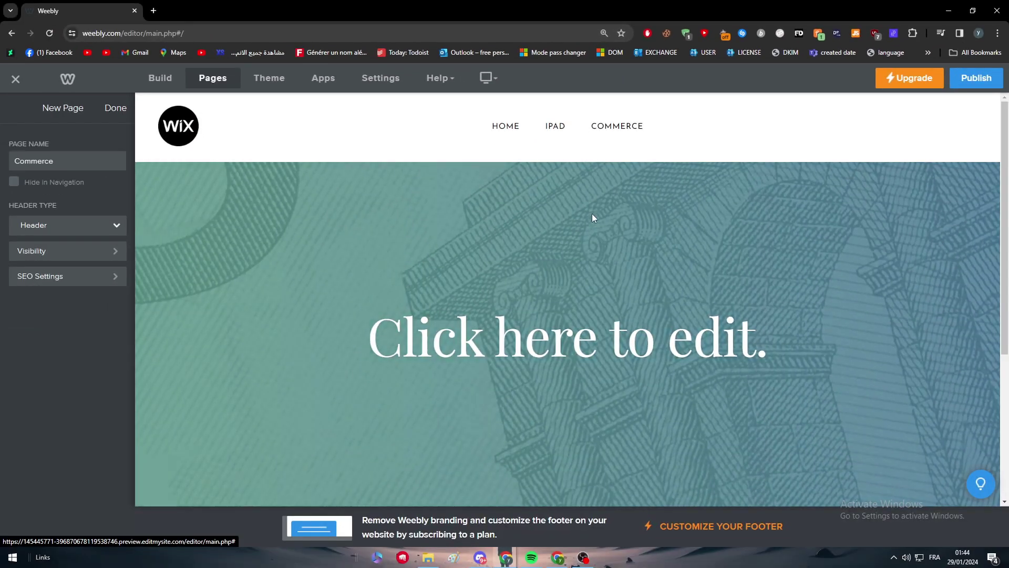
scroll(592, 214, down, 4)
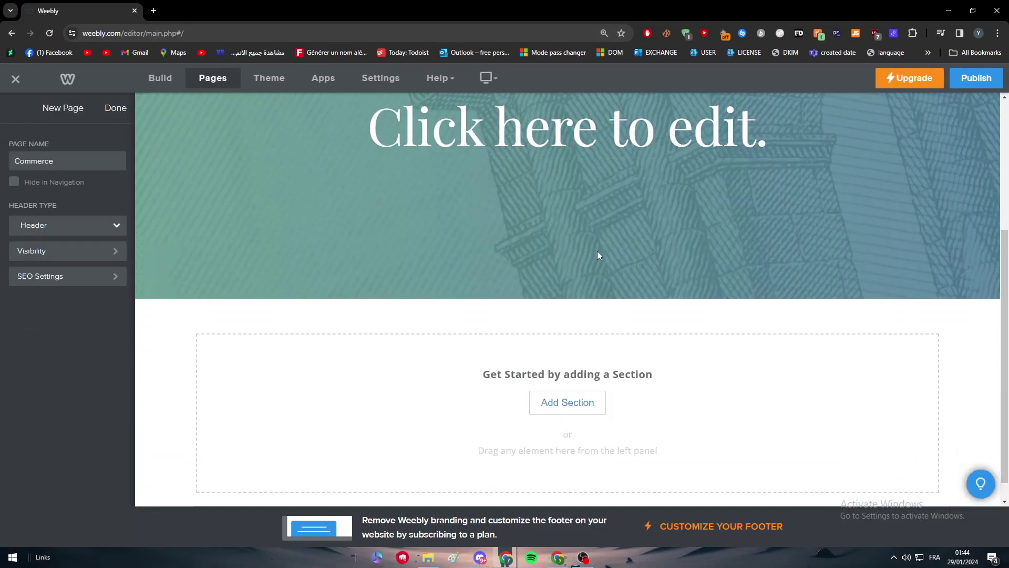
Step: Add the Featured 'From Clay to Cup' layout with three image columns and inspect the Handmade image
click(565, 377)
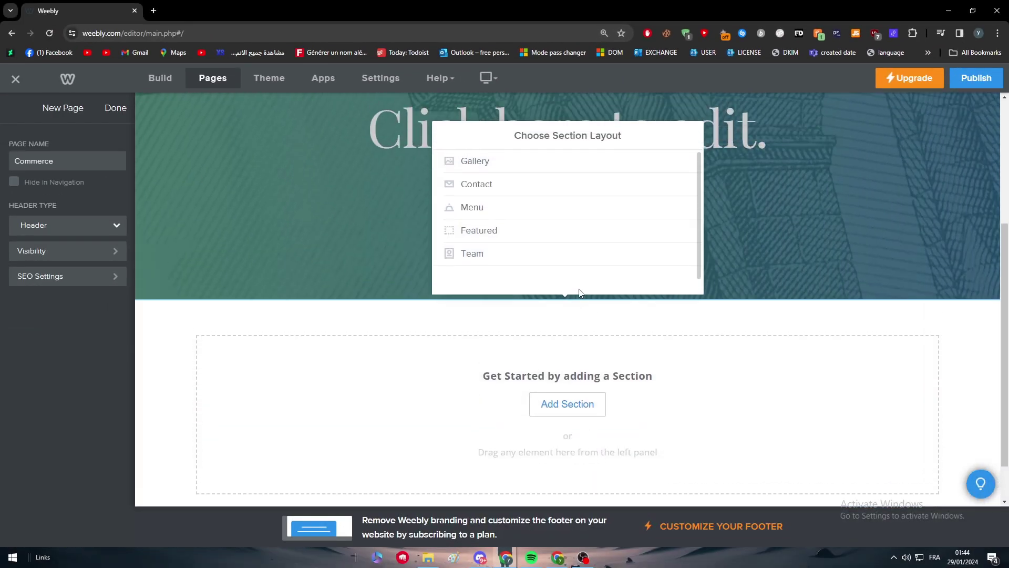
click(498, 239)
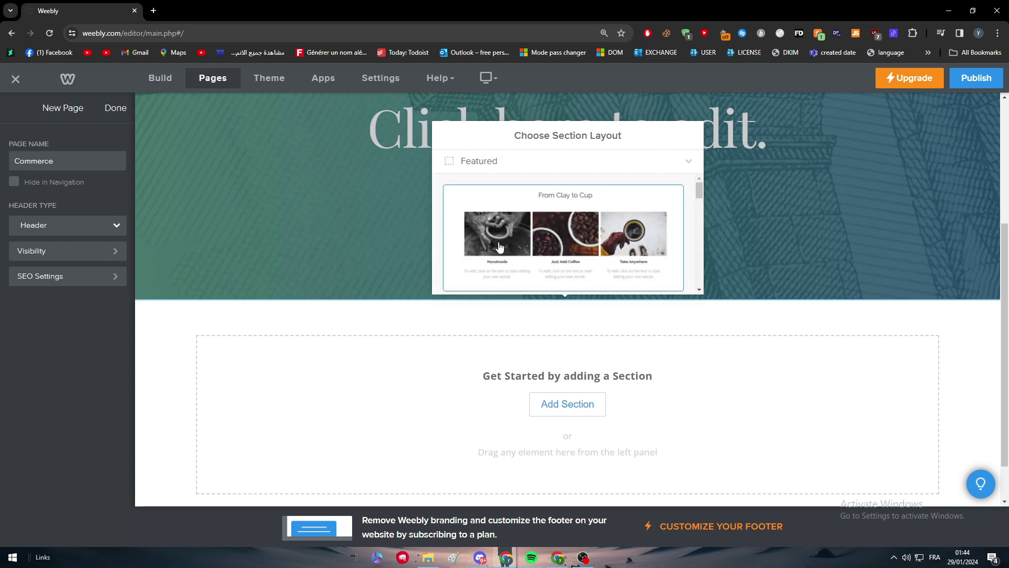
click(585, 266)
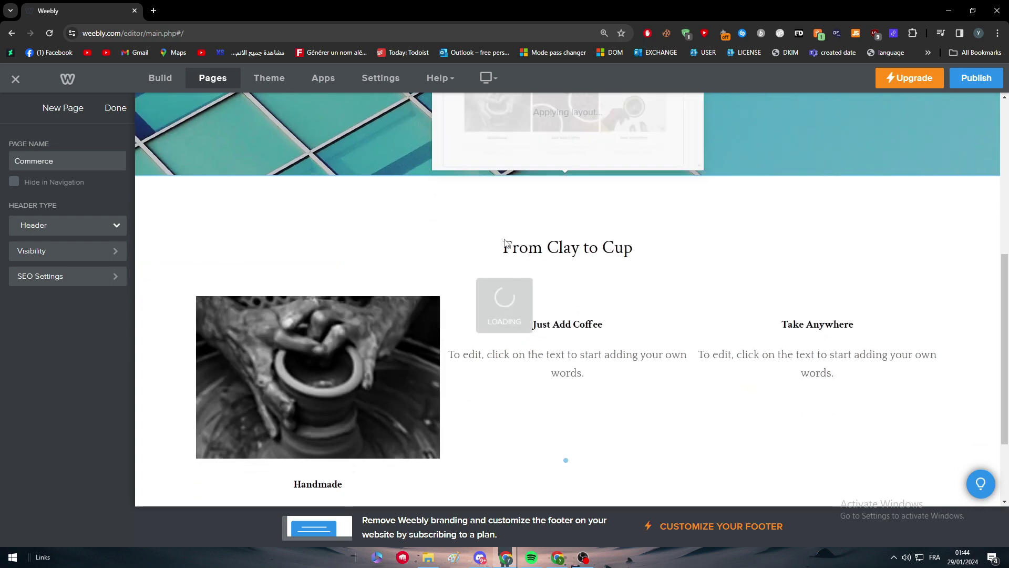
scroll(359, 411, down, 5)
scroll(367, 367, up, 3)
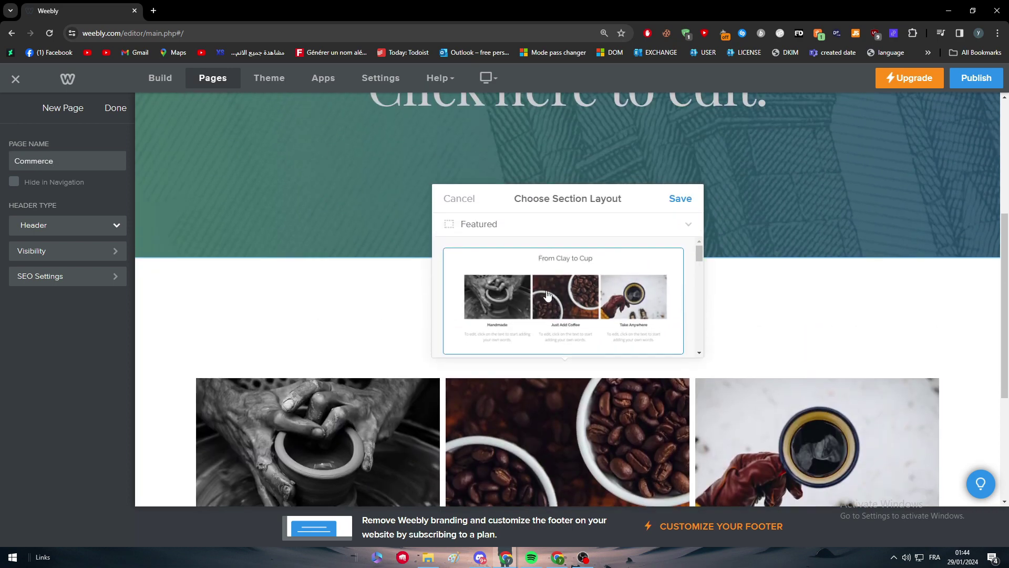
click(680, 199)
click(397, 366)
scroll(435, 280, down, 2)
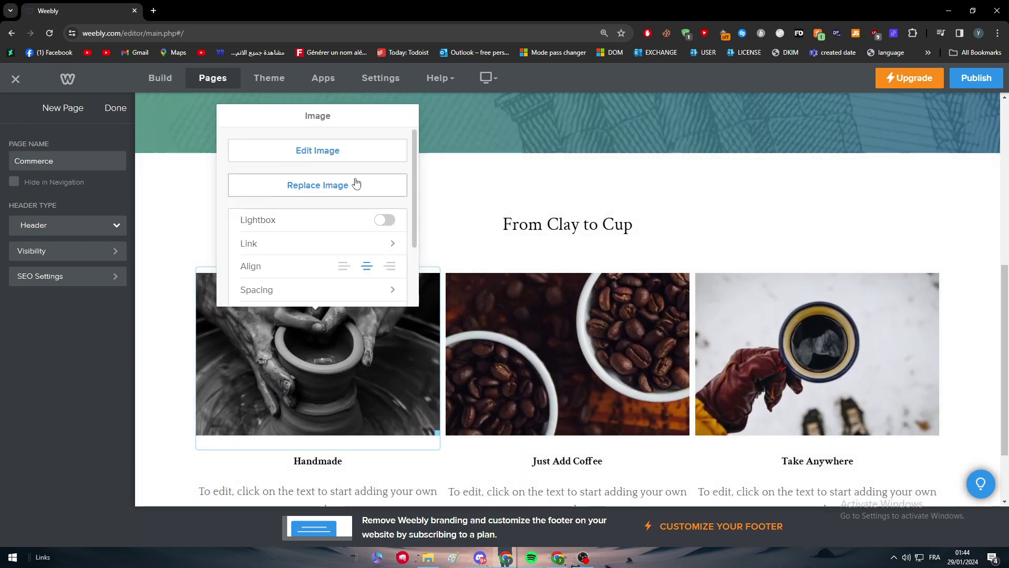
scroll(356, 184, down, 2)
scroll(368, 184, up, 2)
Step: Delete the Handmade, coffee beans and Take Anywhere images
click(415, 241)
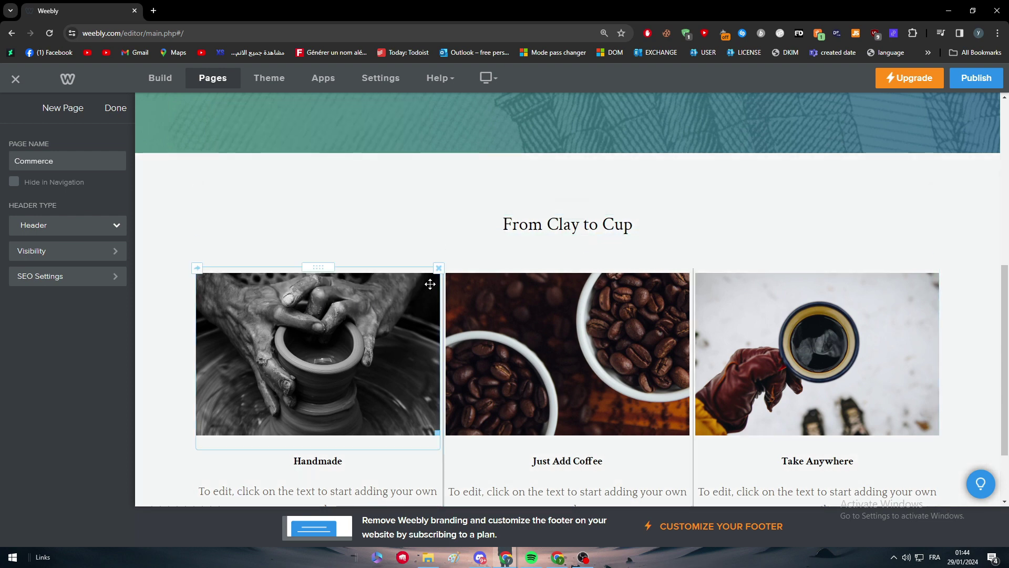
click(430, 284)
click(439, 268)
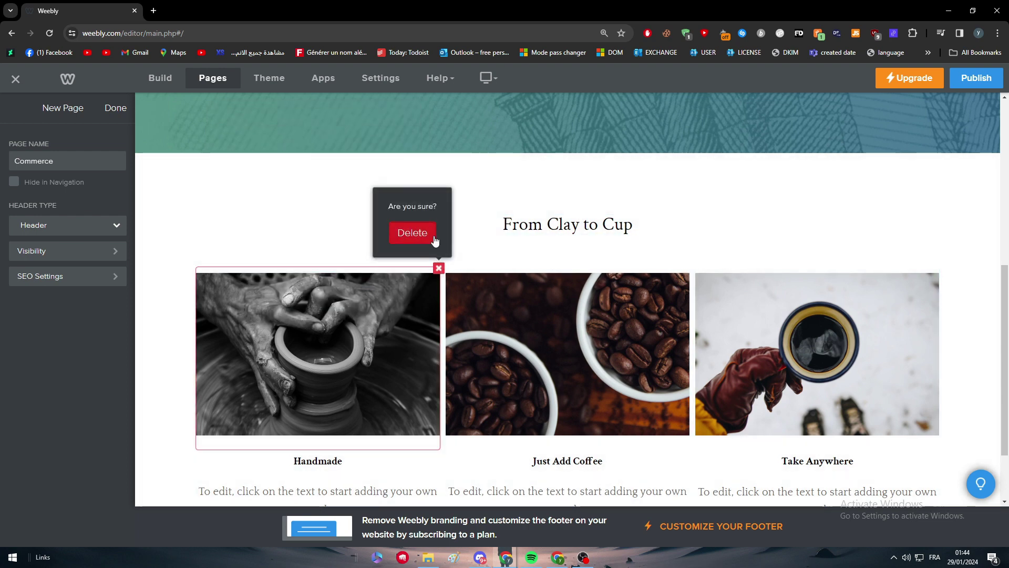
click(412, 232)
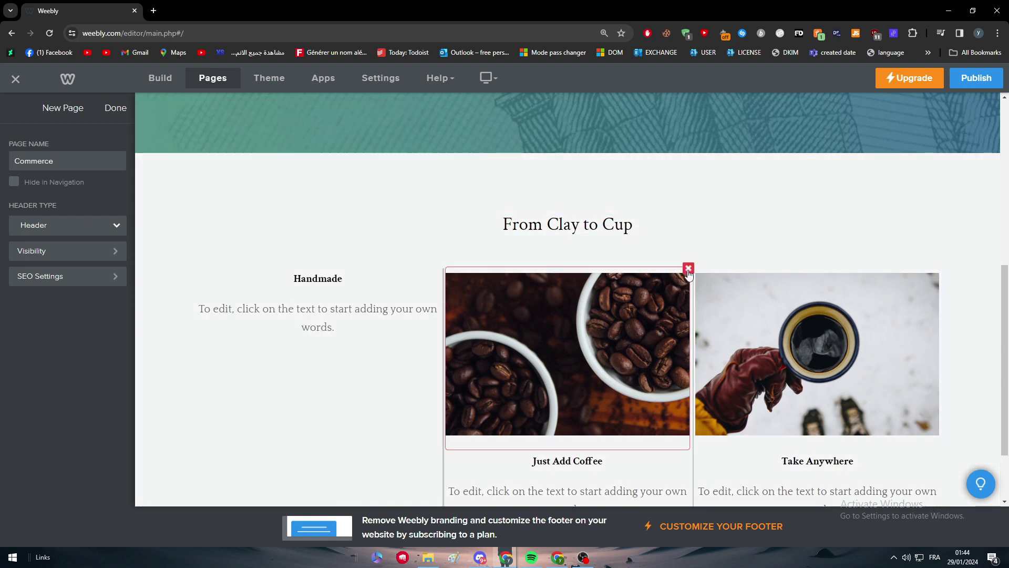
click(688, 269)
click(662, 232)
click(937, 269)
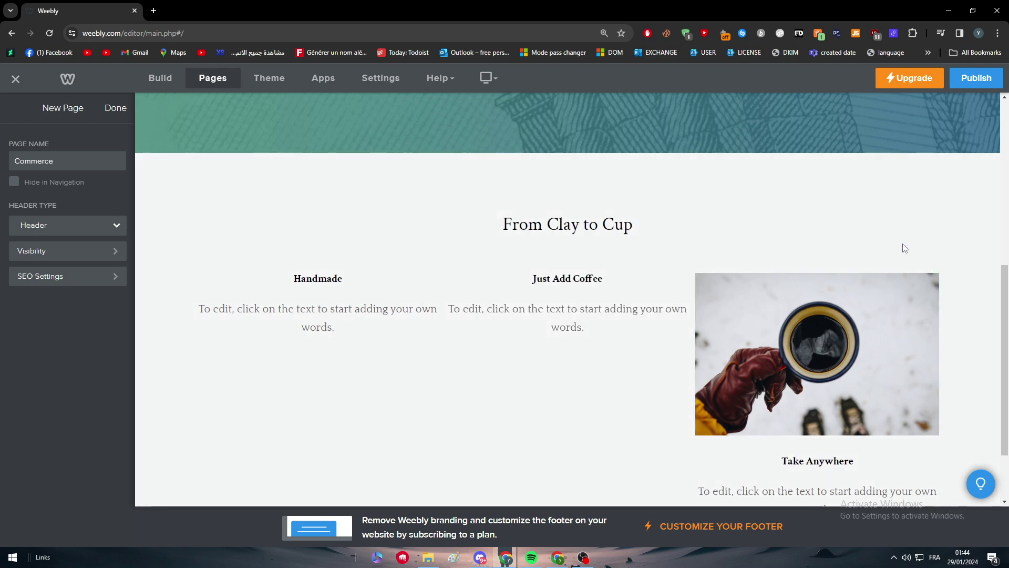
click(938, 269)
click(914, 233)
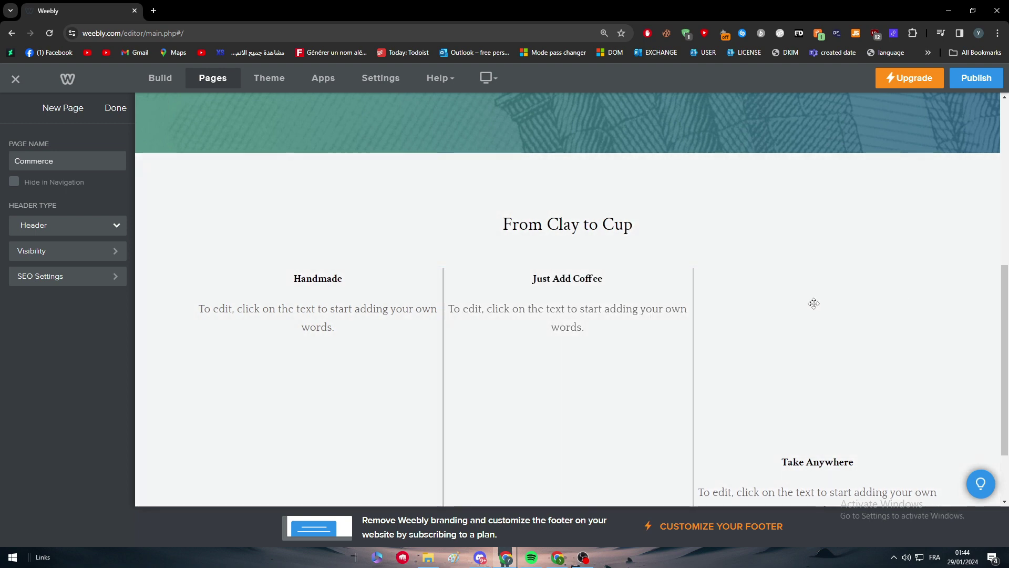
Step: Remove the From Clay to Cup and Take Anywhere headings and the third column's text
click(939, 308)
click(913, 273)
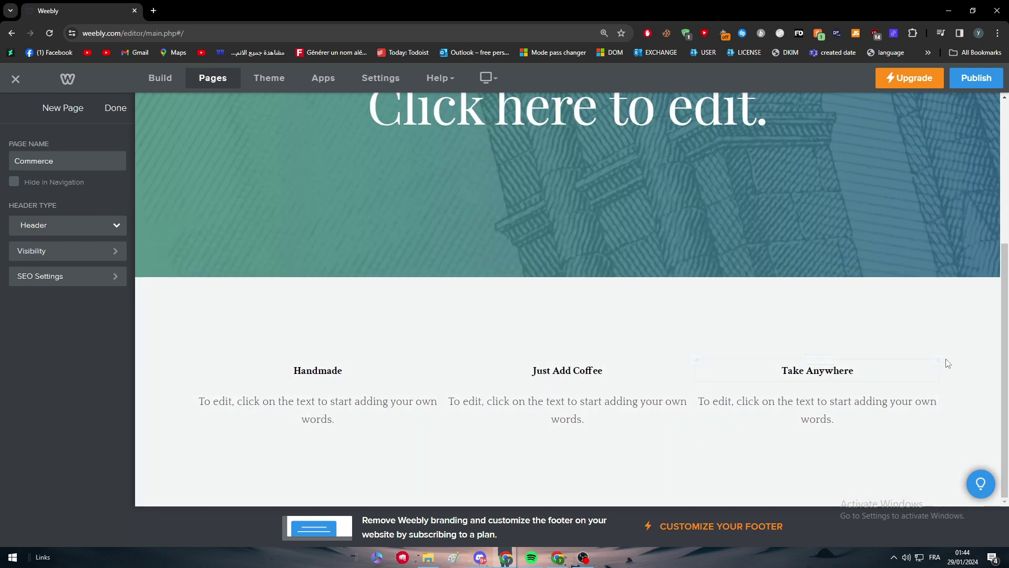
click(938, 361)
click(913, 325)
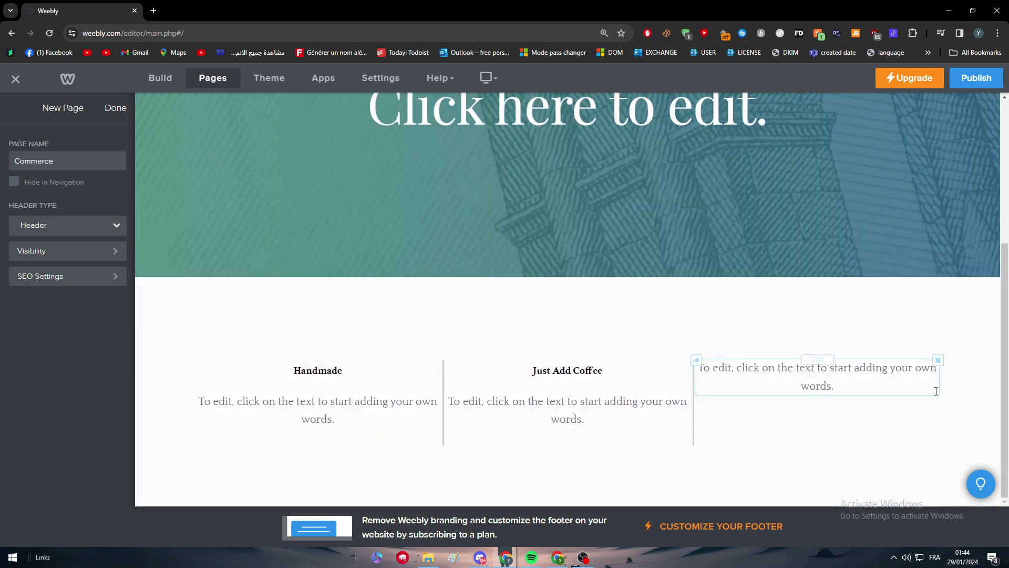
click(937, 391)
click(951, 368)
click(937, 361)
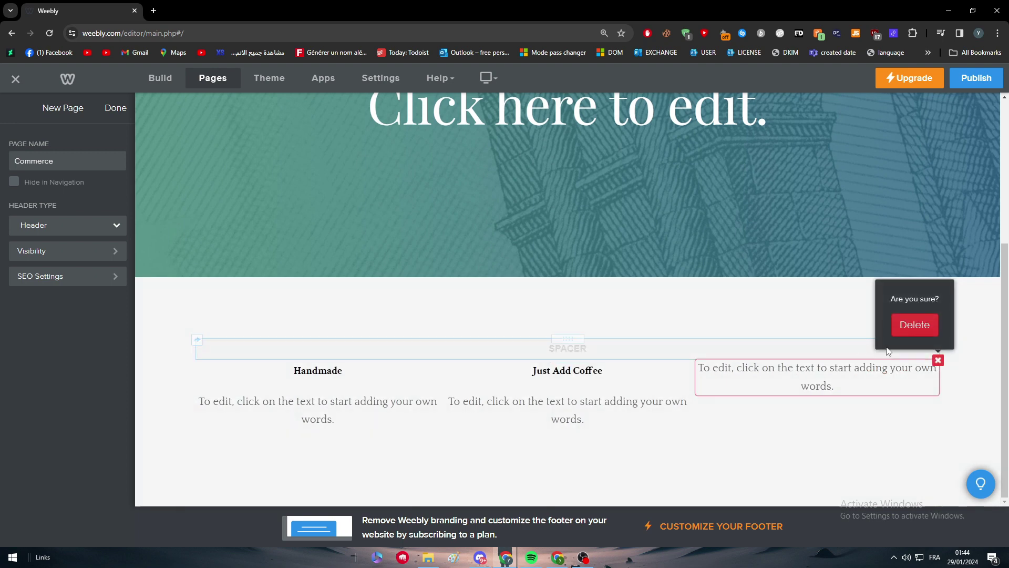
click(912, 323)
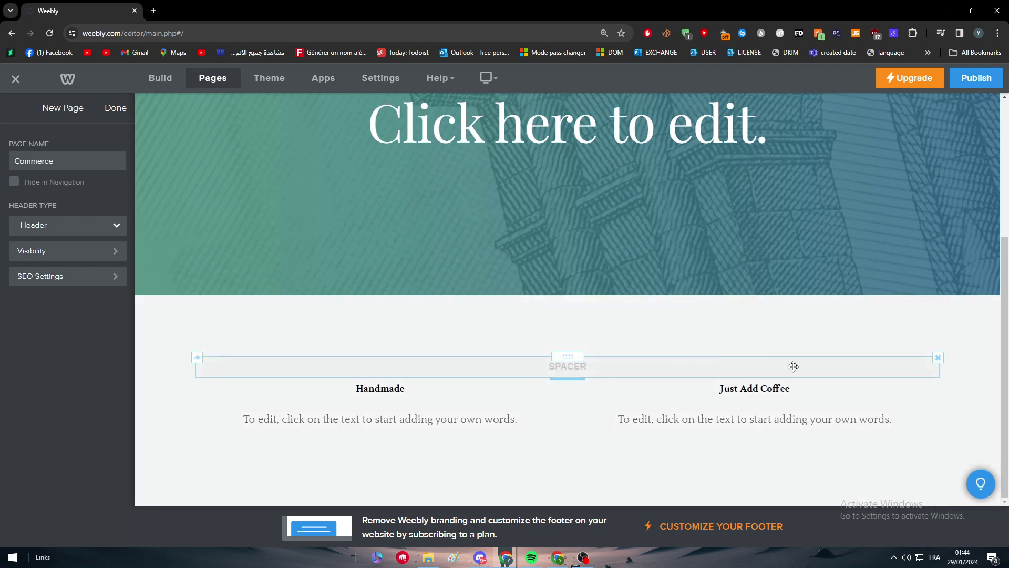
click(938, 361)
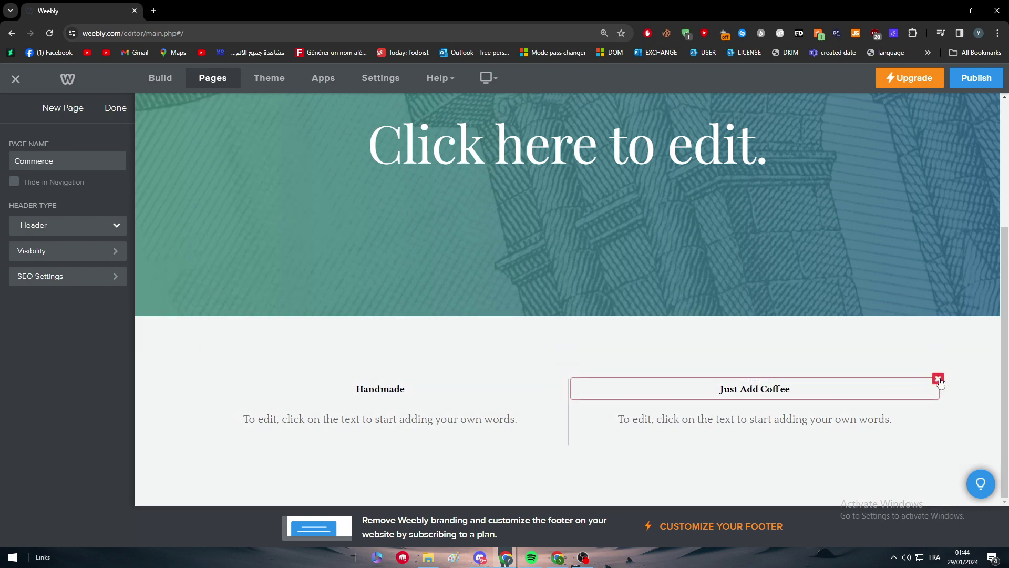
Step: Remove the Just Add Coffee and Handmade headings, the spacer and the remaining text blocks
click(939, 380)
click(911, 343)
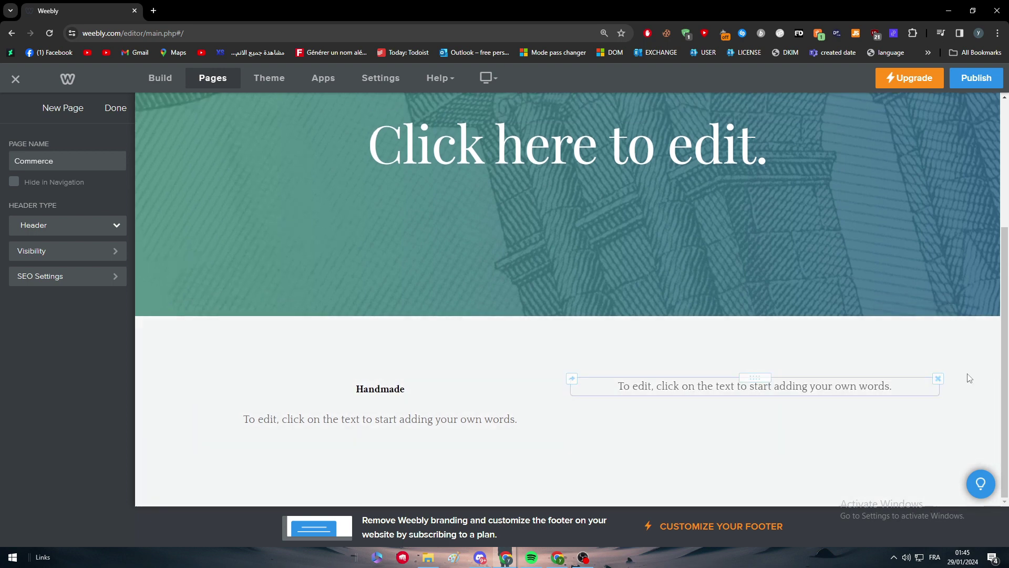
click(938, 380)
click(913, 343)
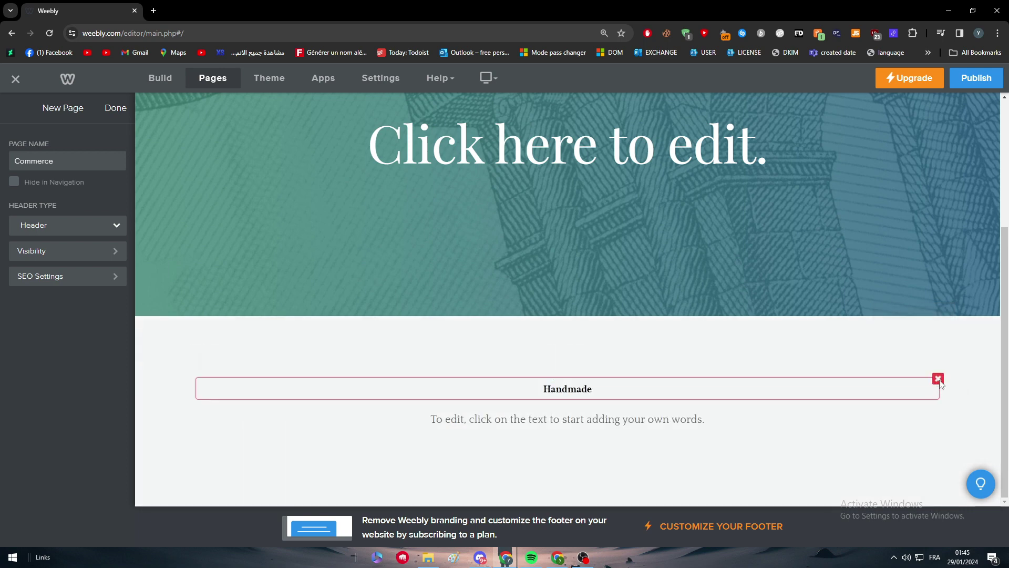
click(913, 351)
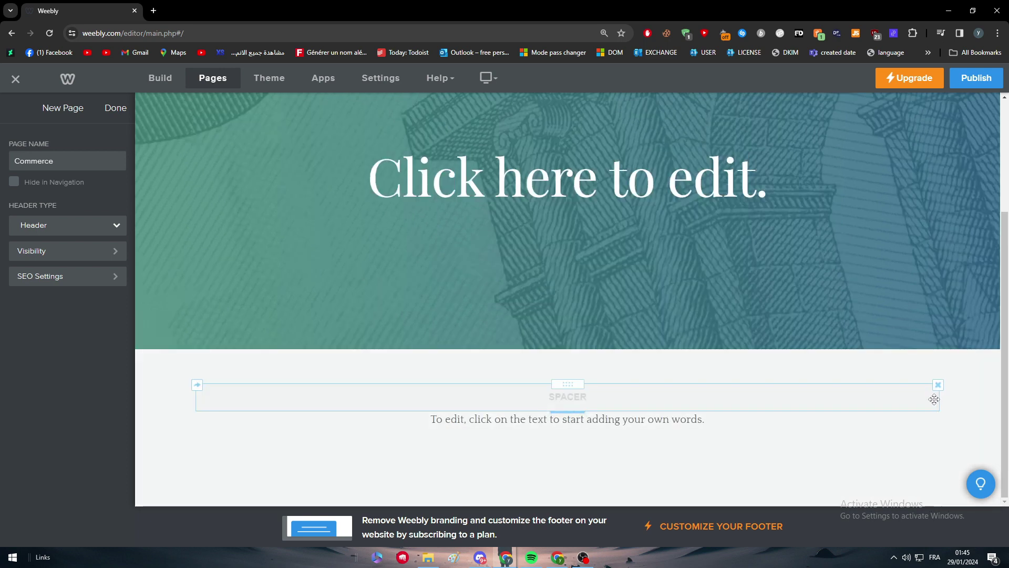
click(938, 384)
click(913, 349)
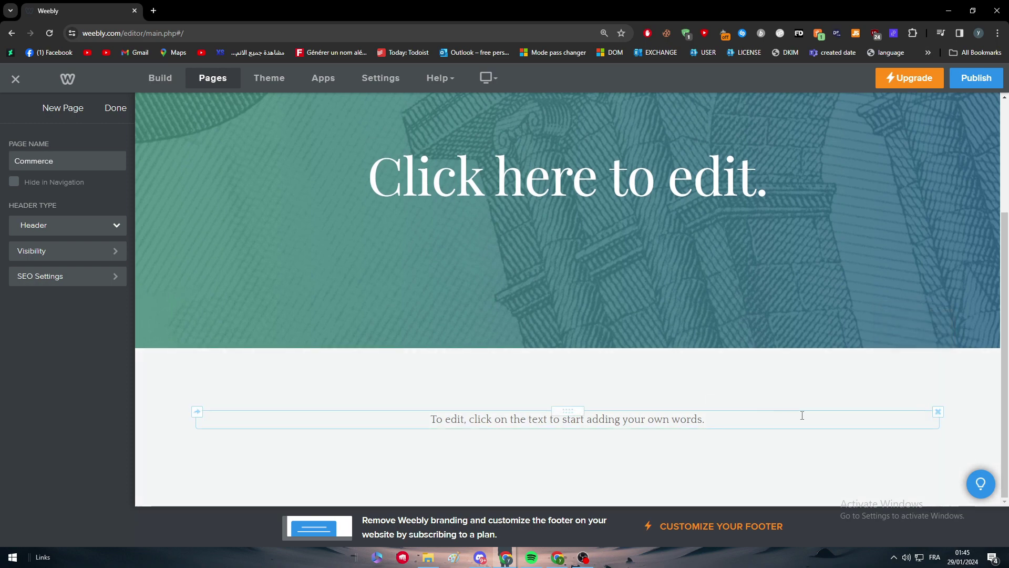
click(938, 410)
click(914, 376)
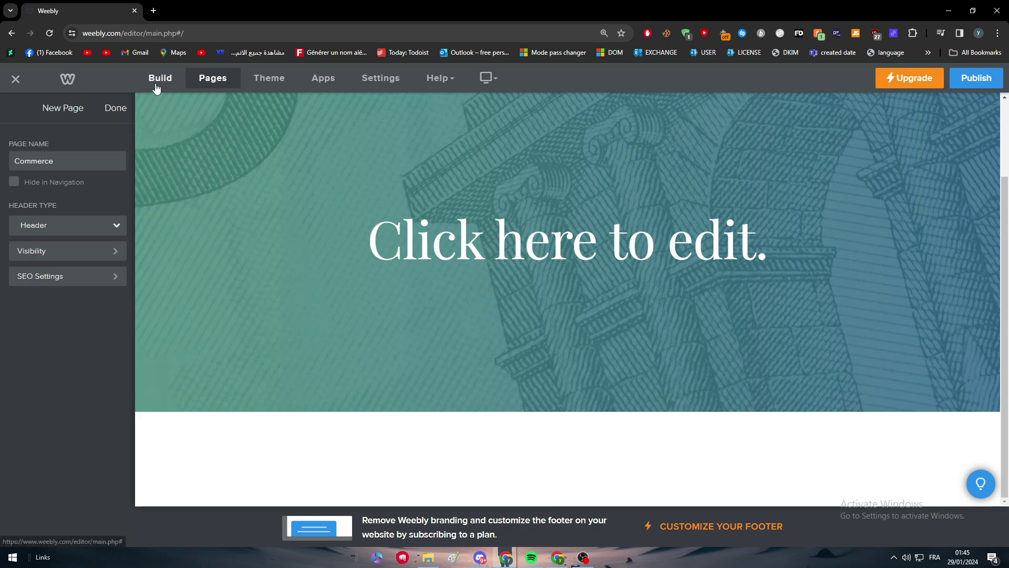
Step: Drag the Ecommerce Products element onto the Commerce page and choose Add Products
click(161, 78)
scroll(45, 221, down, 5)
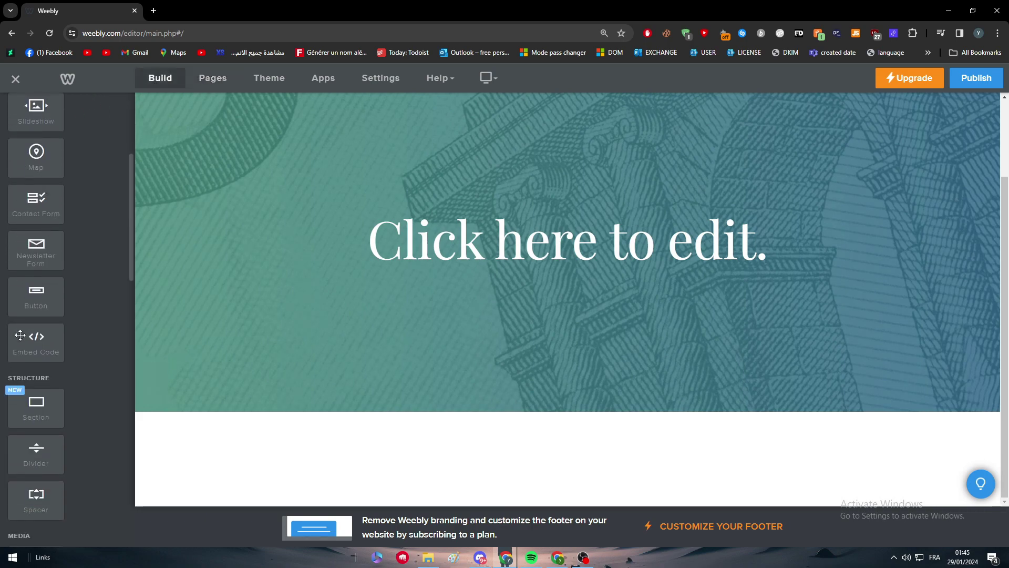
scroll(75, 379, down, 8)
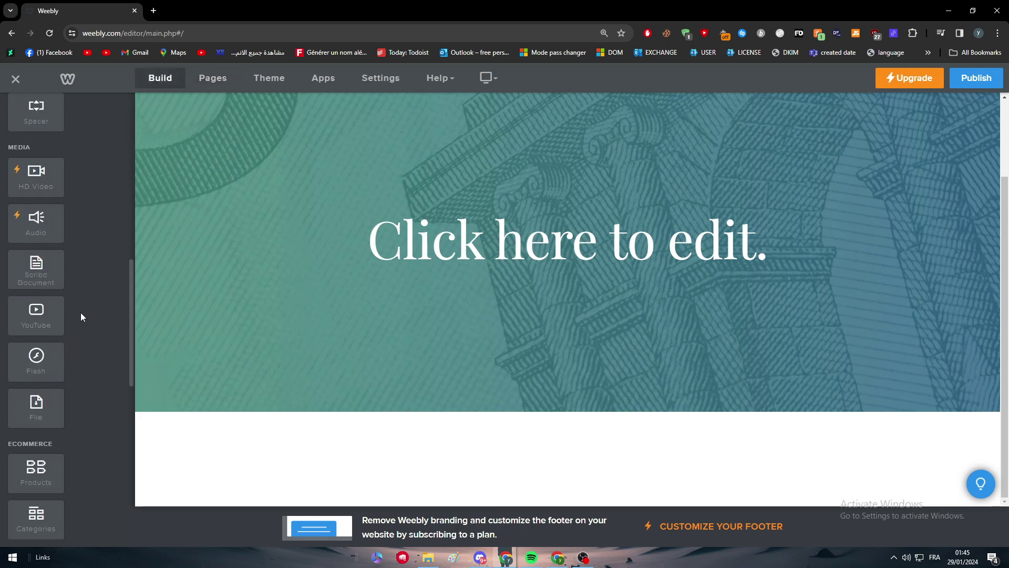
scroll(82, 319, down, 4)
drag(38, 229, 43, 235)
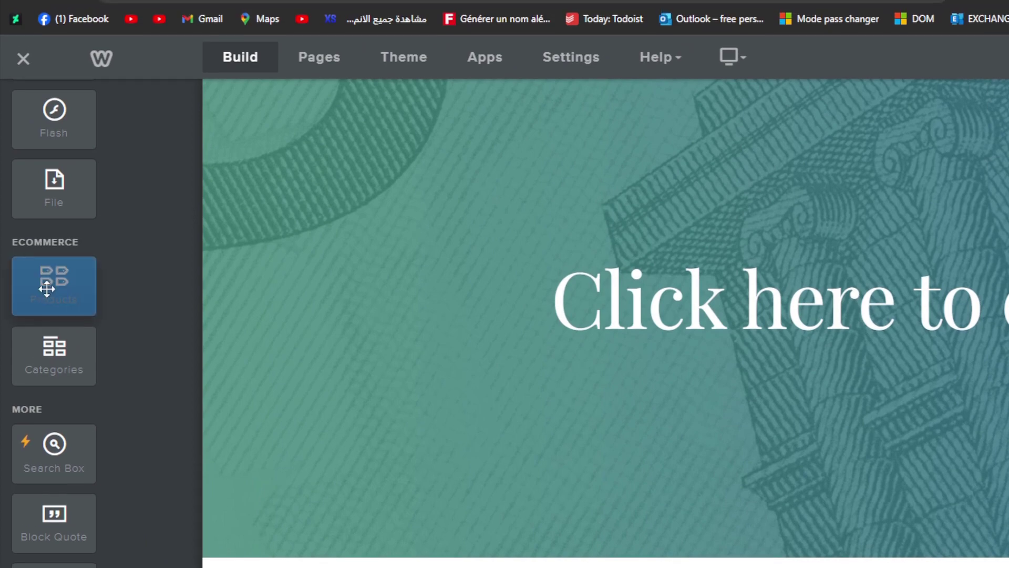
drag(56, 300, 859, 567)
drag(506, 416, 506, 416)
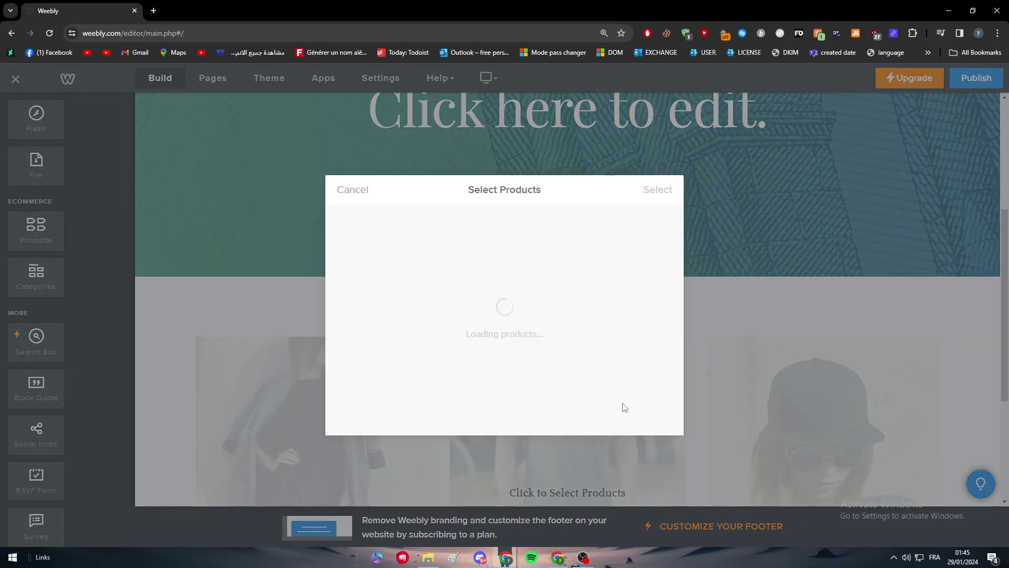
click(464, 124)
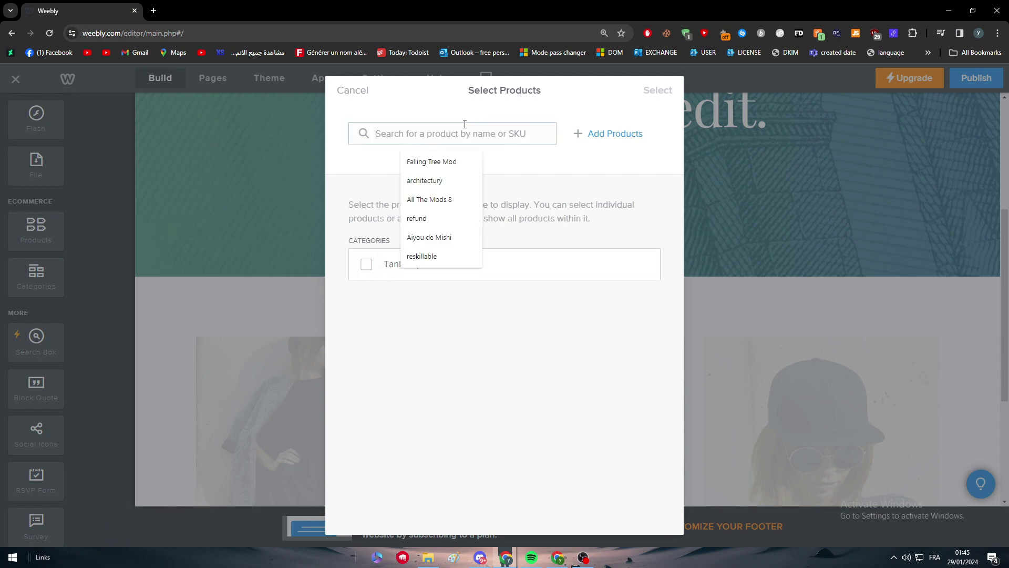
click(604, 133)
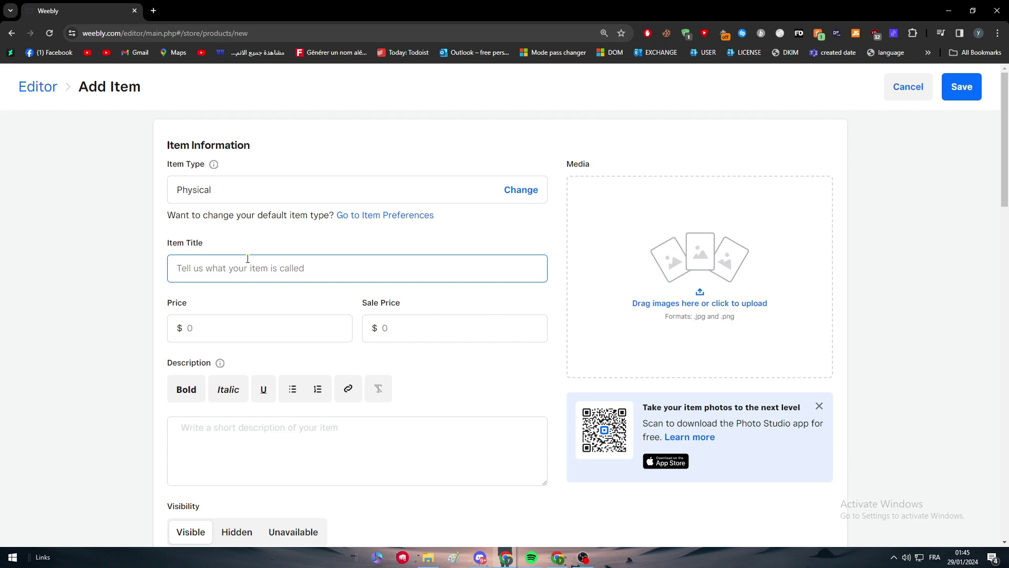
Step: Scroll through the Add Item form's Item Information, Description, Visibility and Fulfillment sections
scroll(480, 189, down, 1)
scroll(499, 177, up, 1)
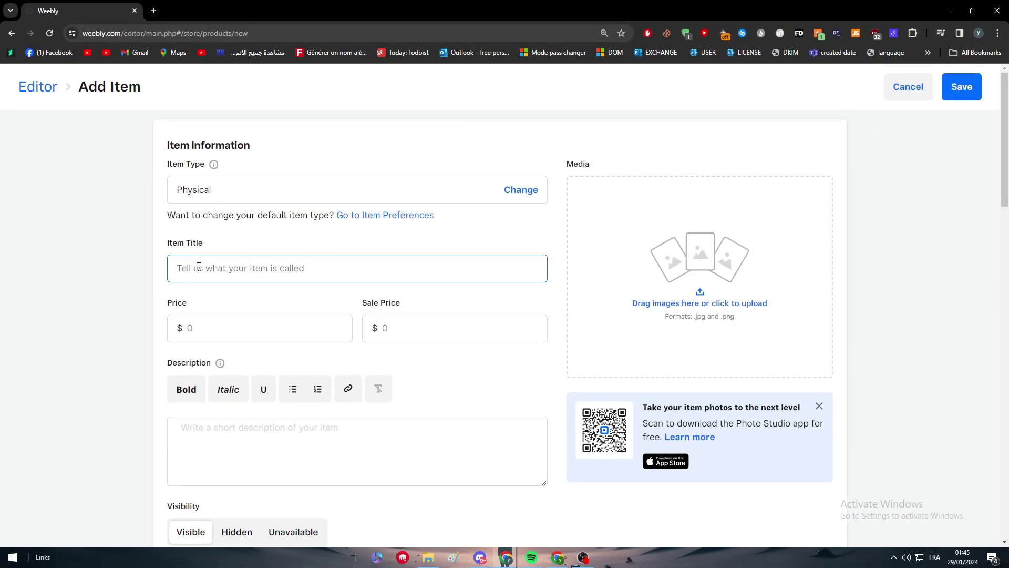
scroll(284, 289, down, 2)
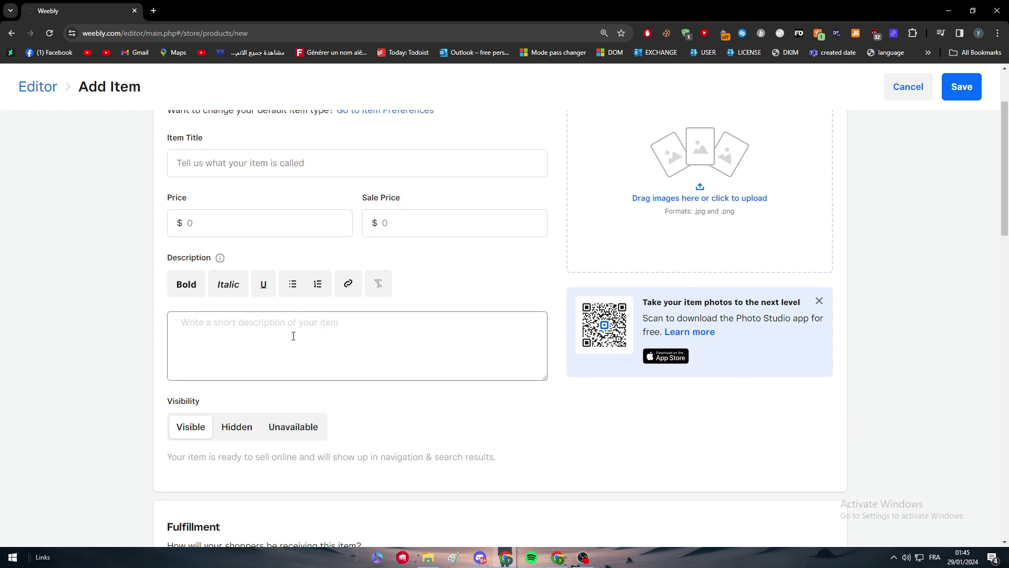
scroll(630, 415, up, 1)
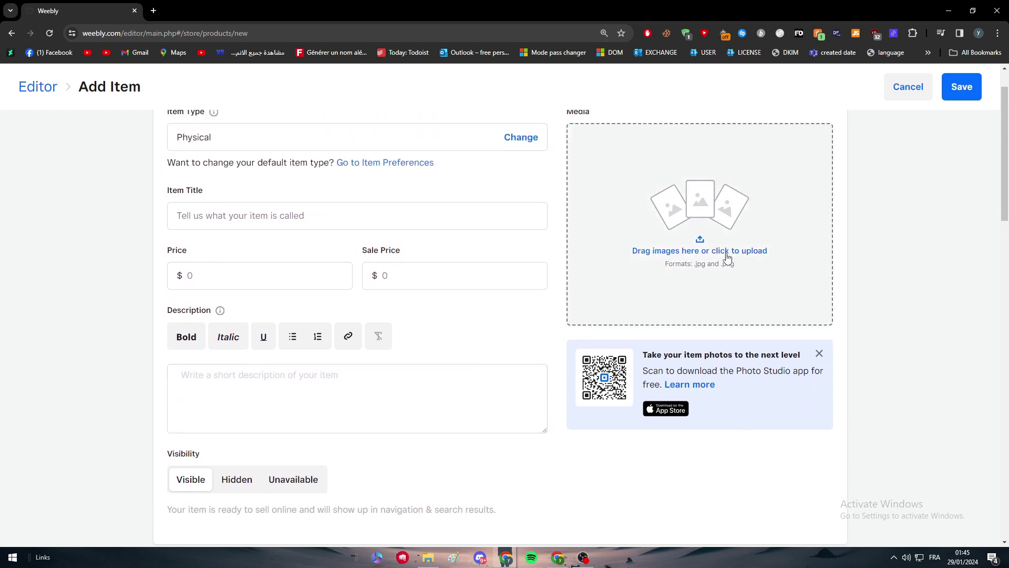
scroll(477, 296, down, 1)
scroll(477, 296, down, 2)
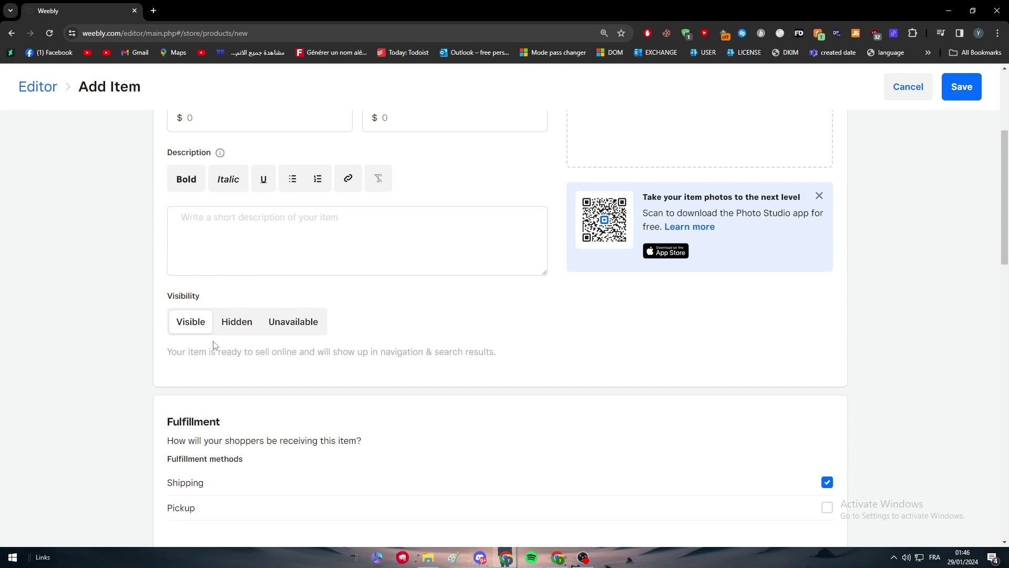
scroll(221, 399, down, 6)
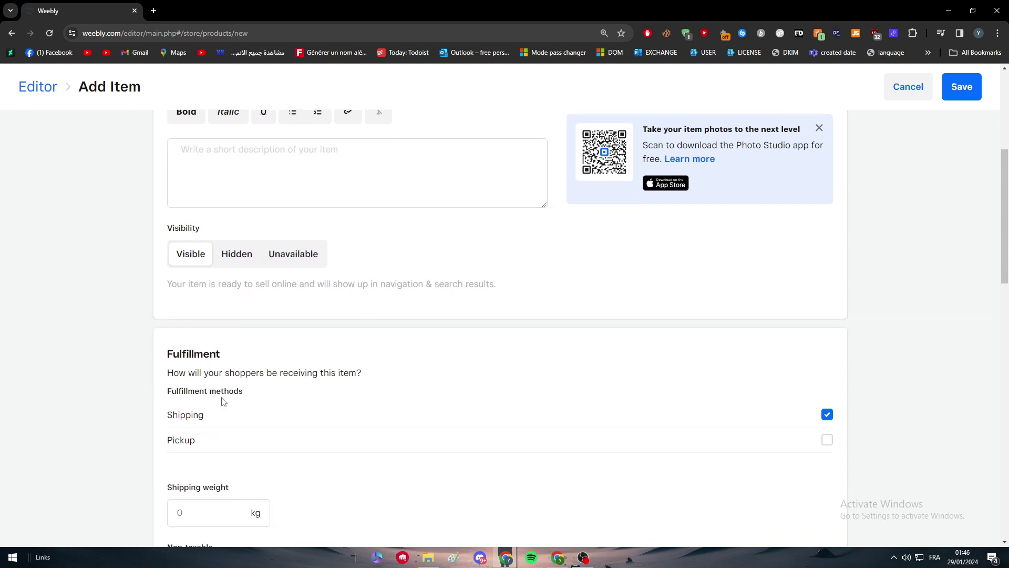
scroll(252, 241, up, 4)
scroll(315, 289, down, 1)
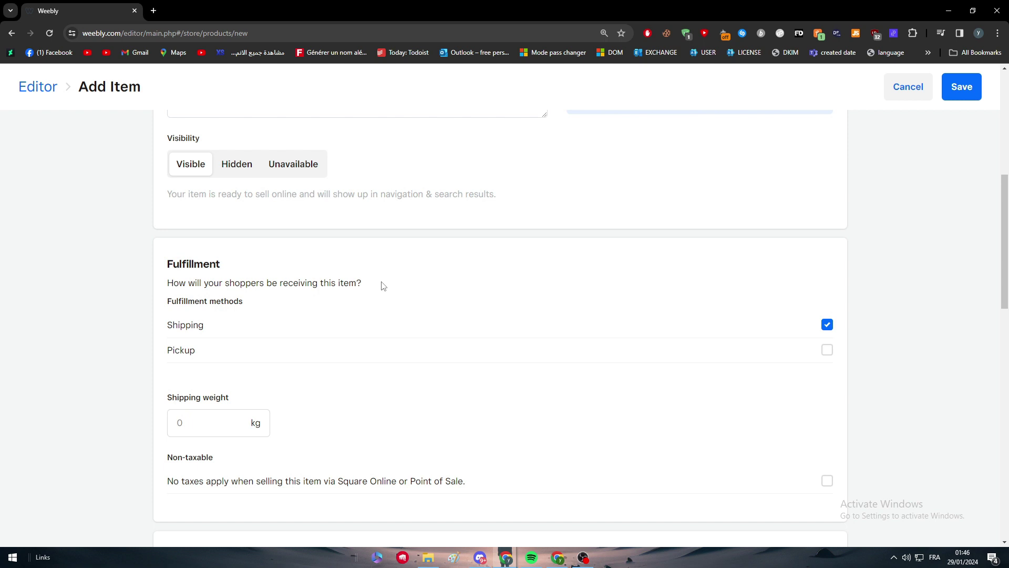
scroll(401, 234, down, 4)
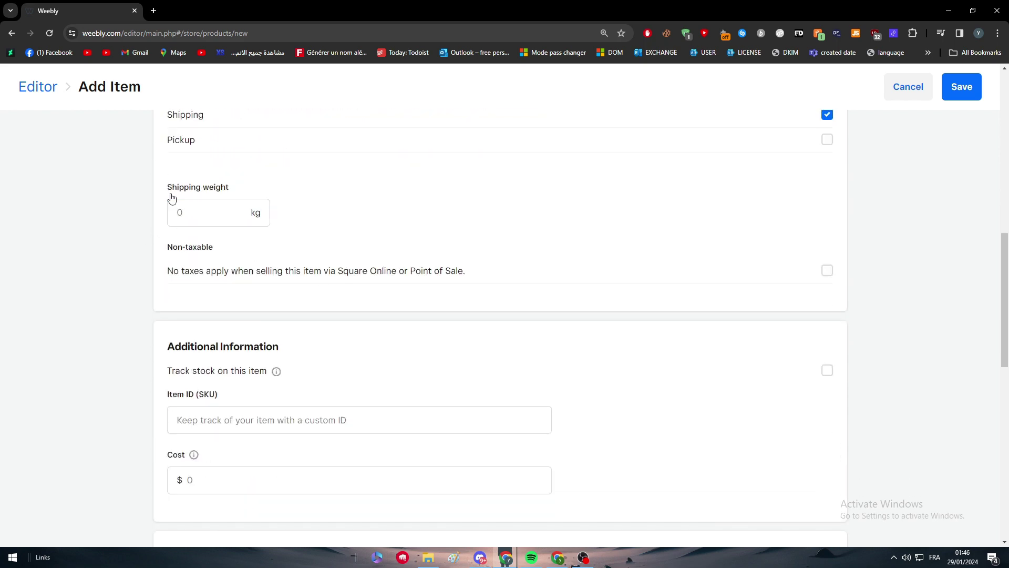
click(190, 217)
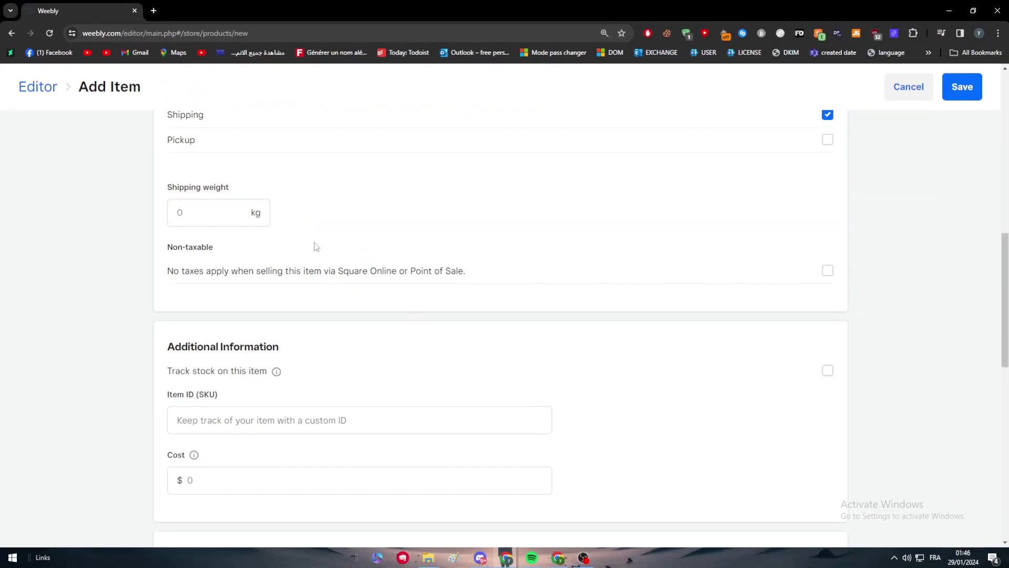
scroll(616, 360, up, 2)
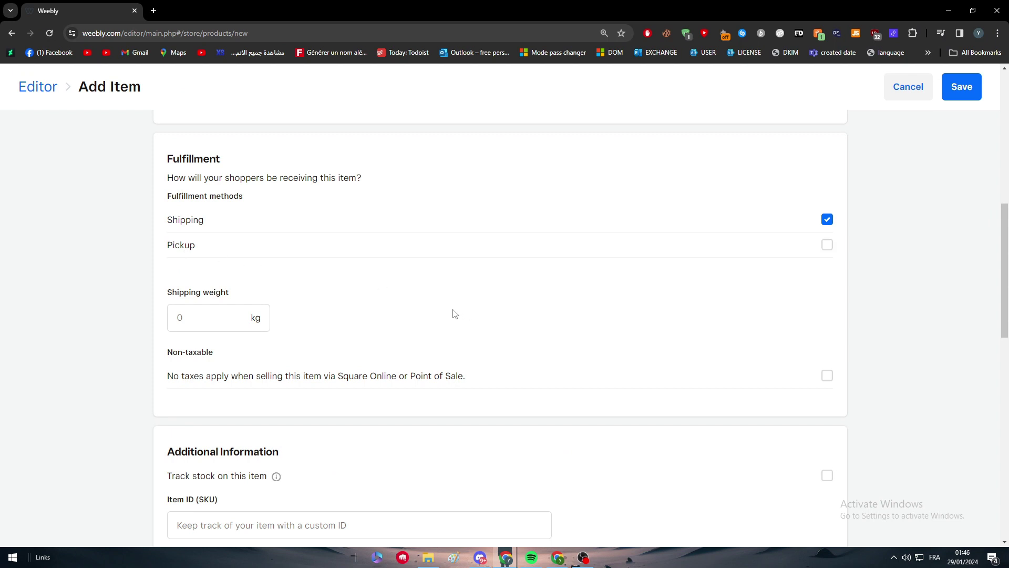
scroll(435, 337, down, 4)
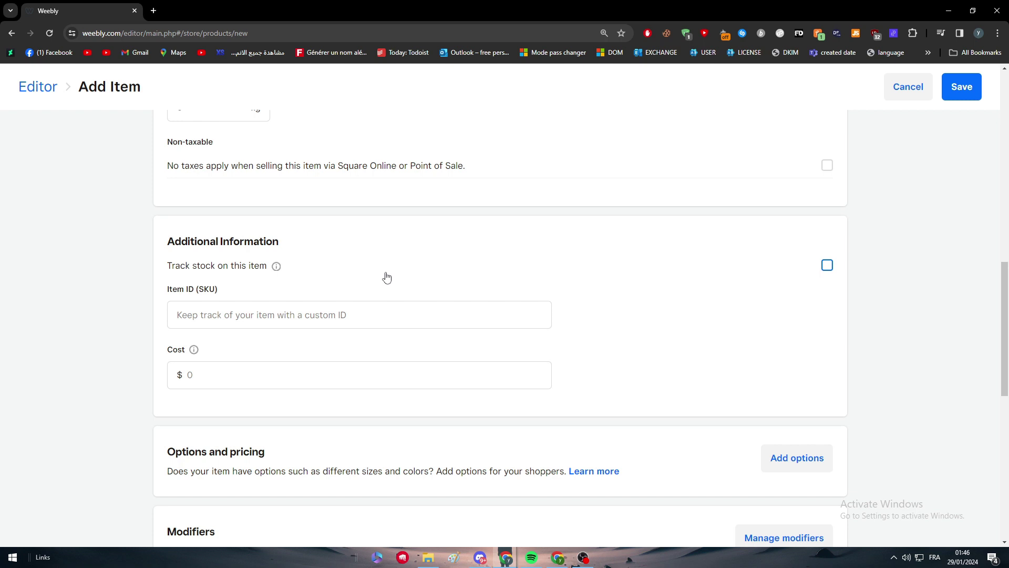
click(827, 265)
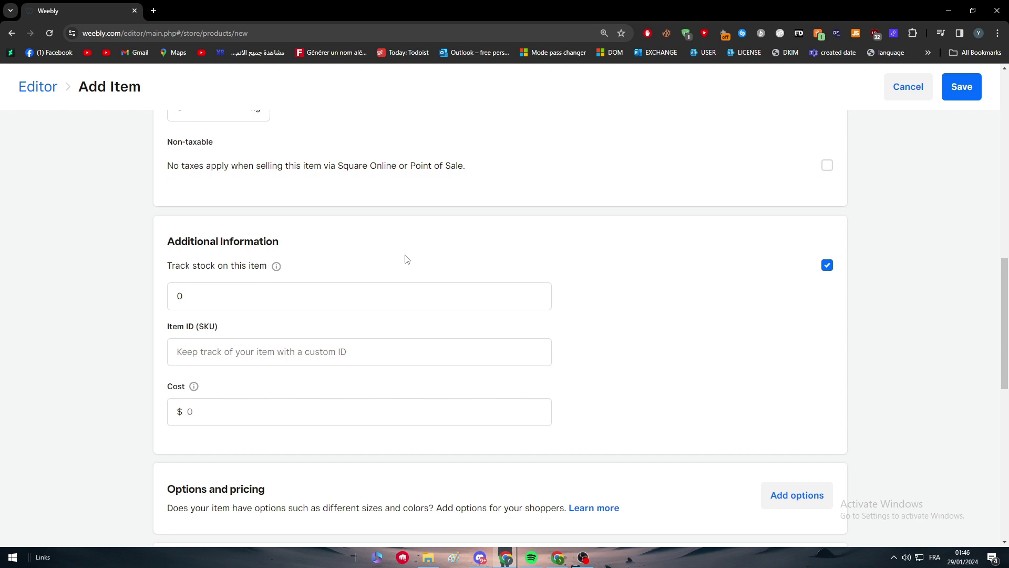
click(828, 266)
click(188, 374)
scroll(225, 388, down, 2)
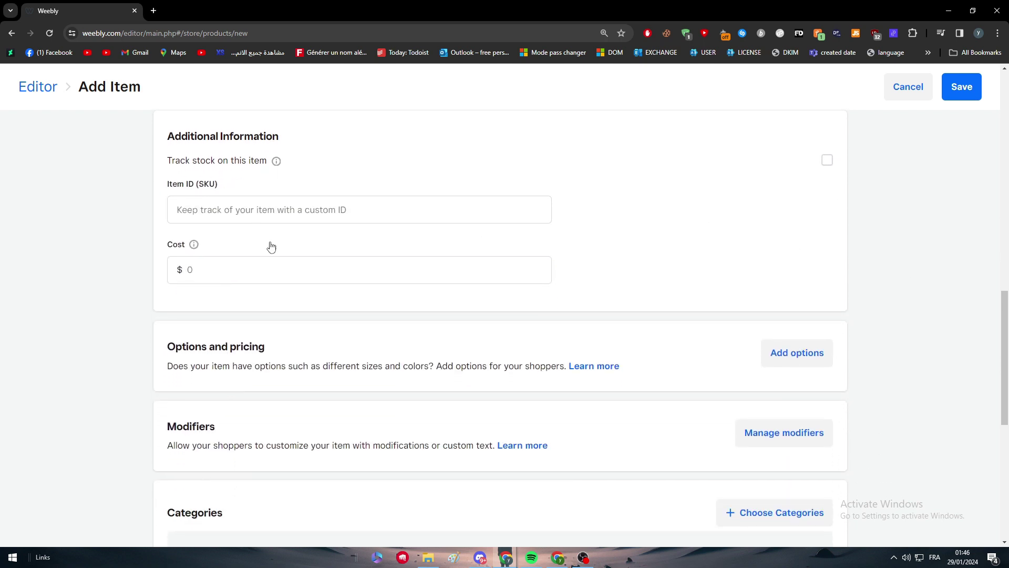
scroll(361, 397, down, 3)
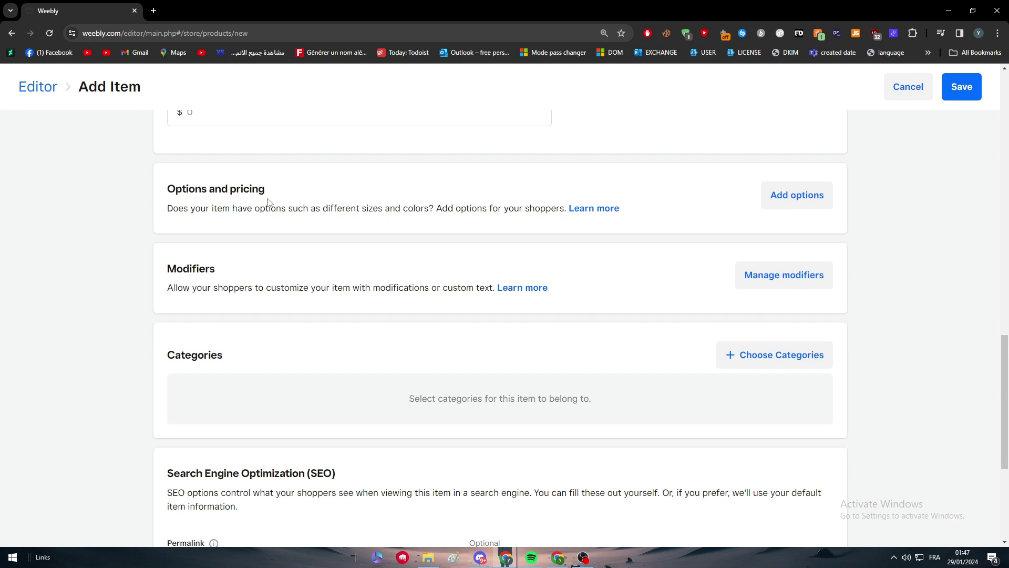
Step: Search Google Images for 'iphone 15', preview three results, then return to the Weebly tab
click(153, 10)
text(iphone 15)
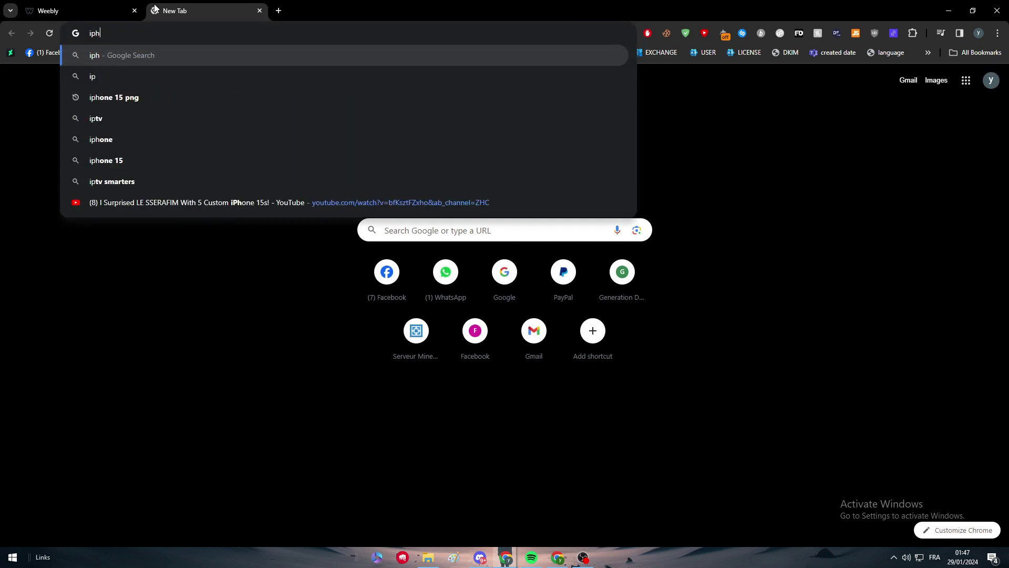
key(Return)
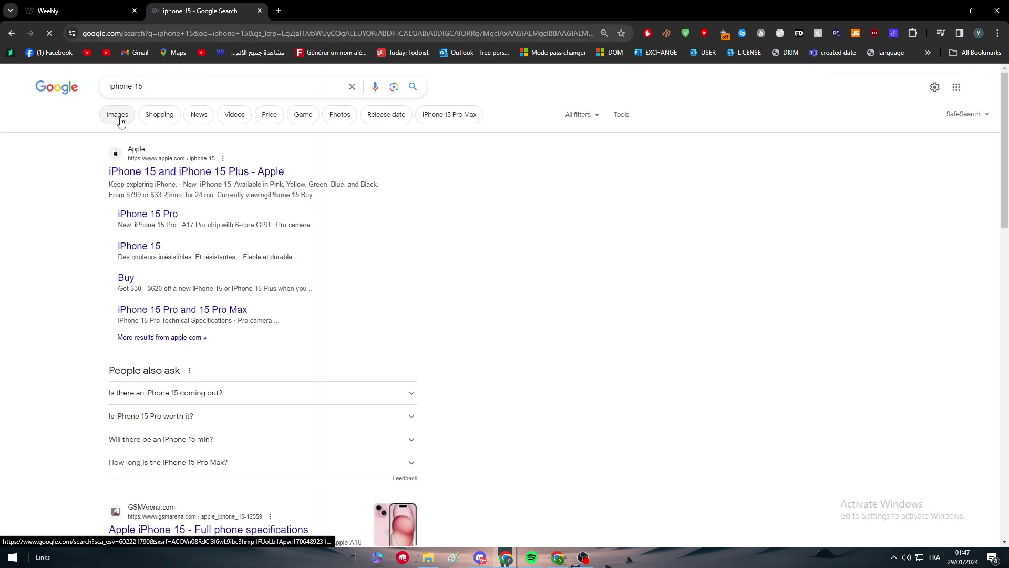
click(112, 116)
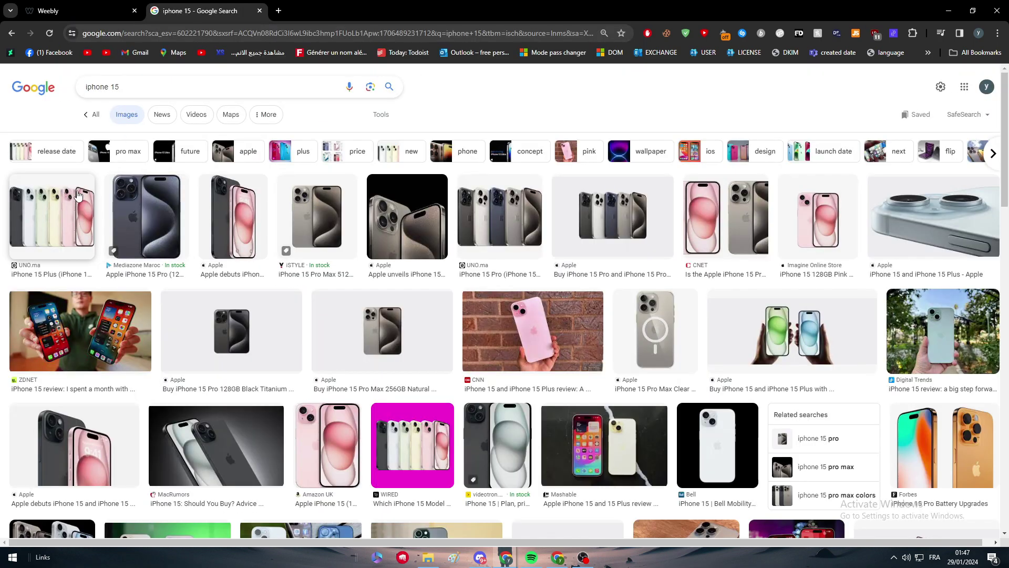
click(63, 213)
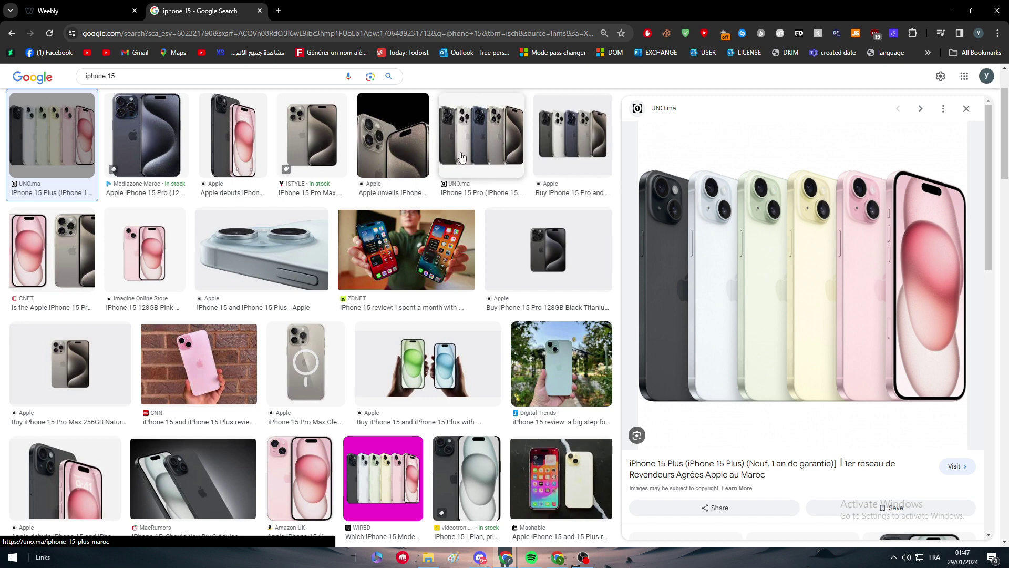
click(493, 157)
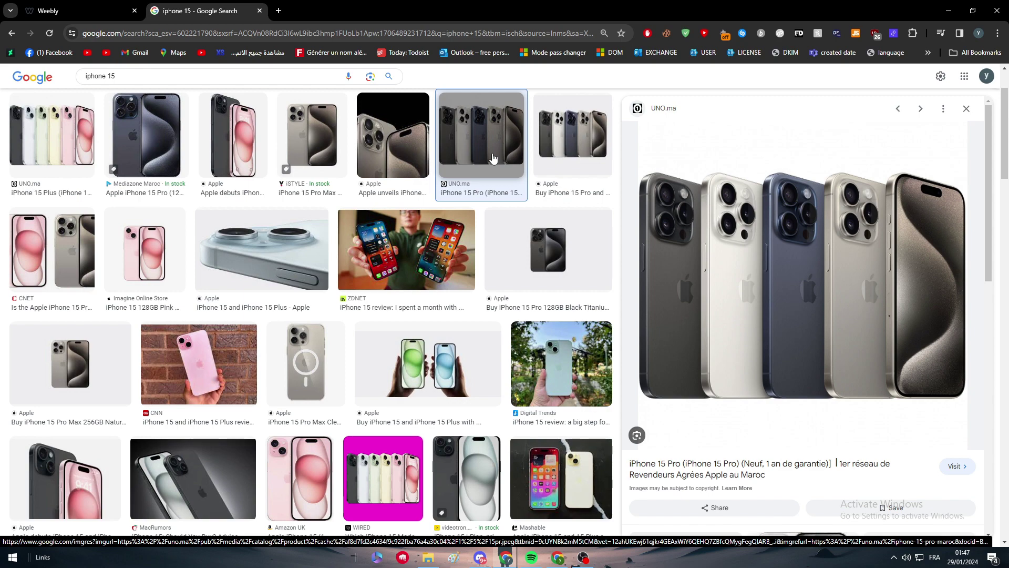
click(208, 142)
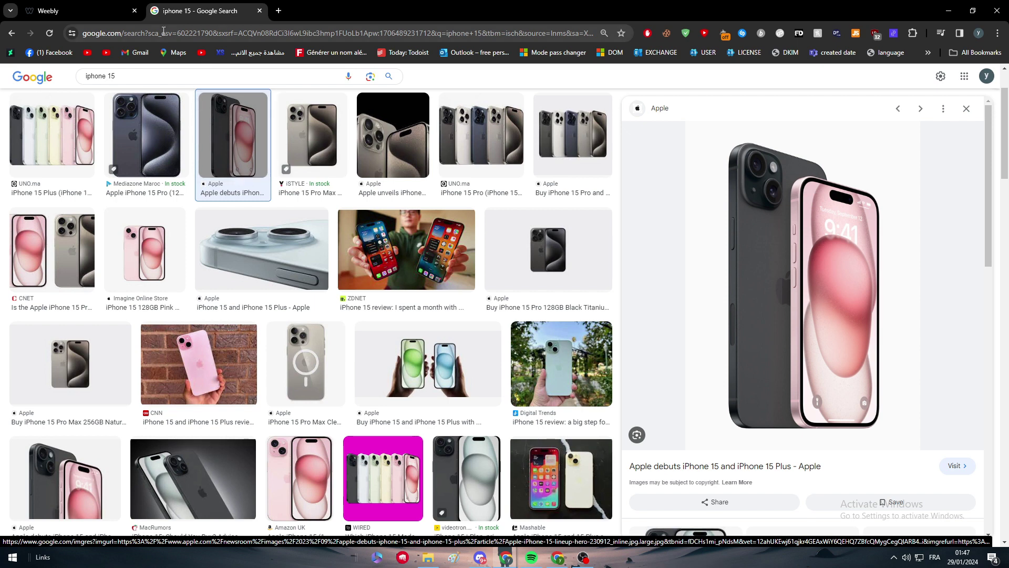
key(ctrl+Tab)
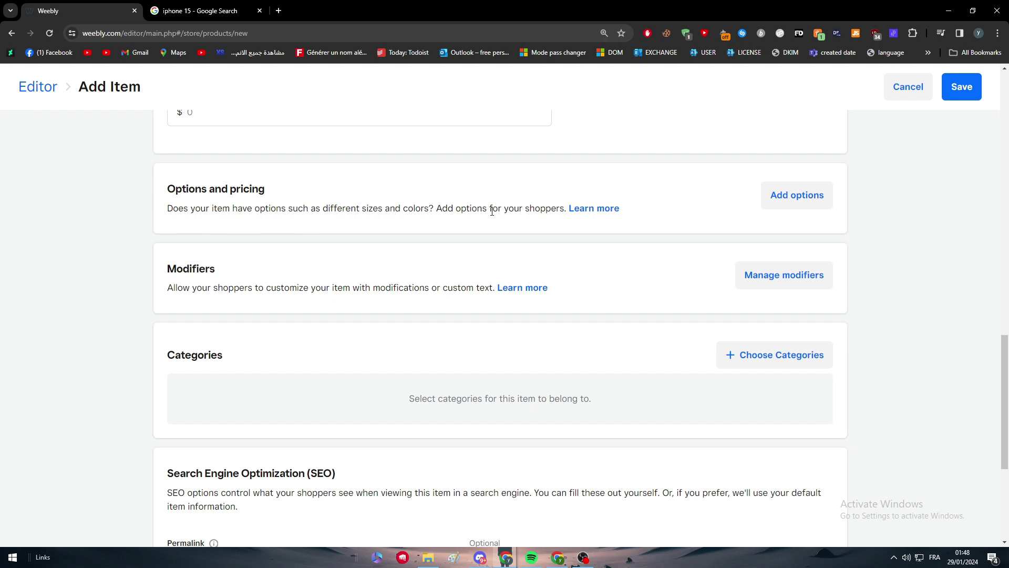
scroll(424, 259, down, 3)
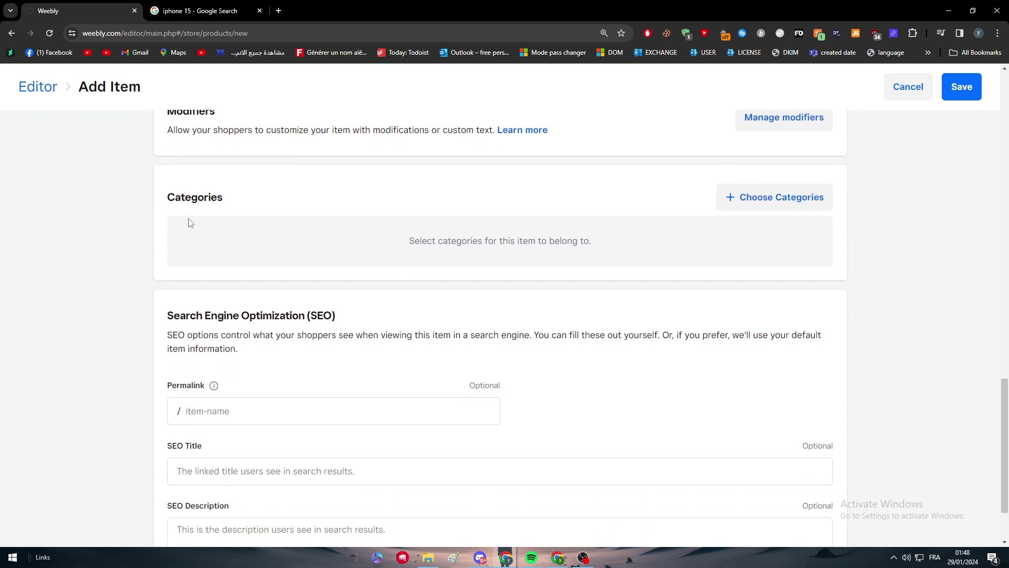
double_click(203, 193)
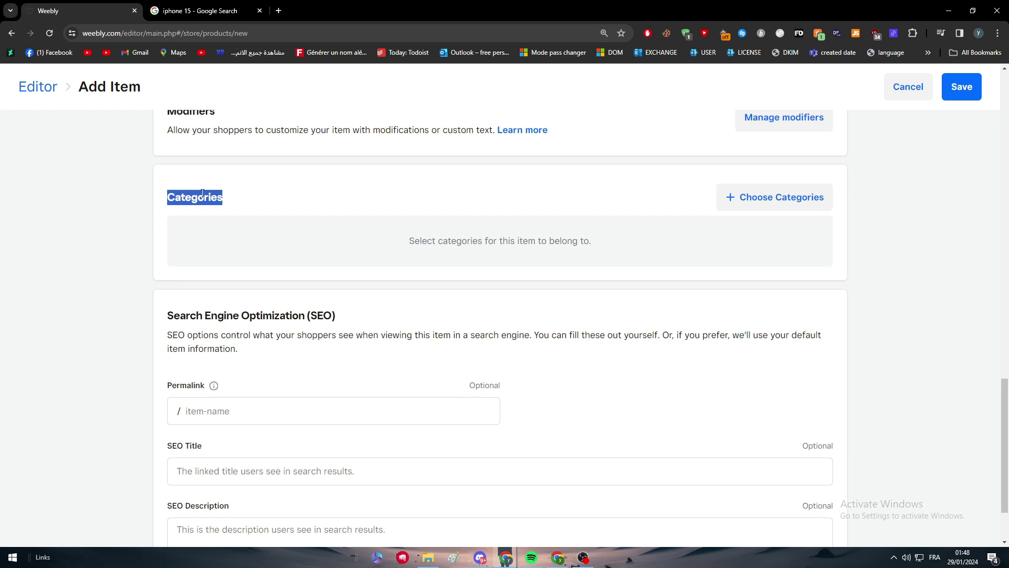
scroll(258, 311, down, 2)
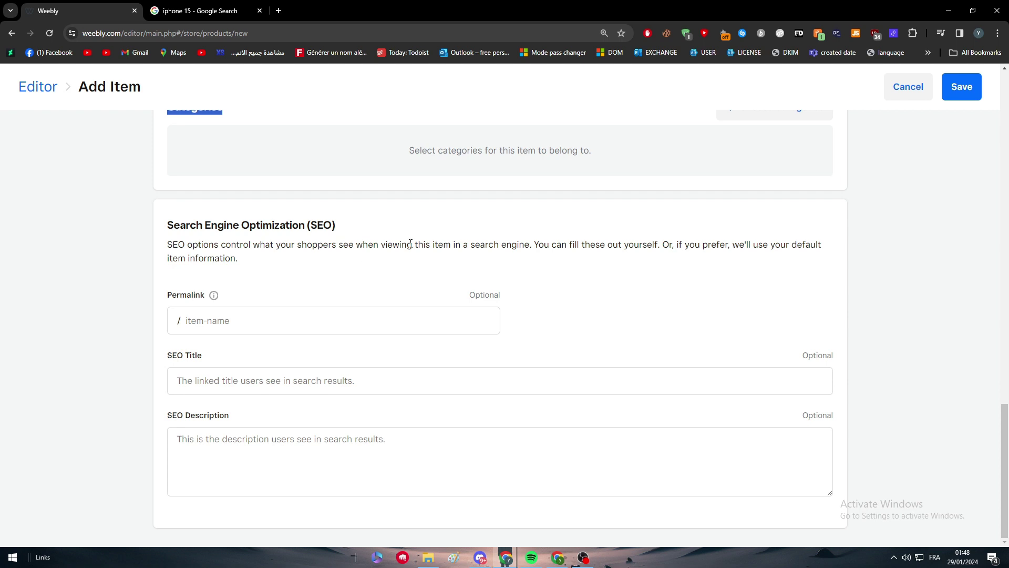
Step: Cancel the new item, exit the editor, and go to Checkout under the dashboard's Settings
click(915, 87)
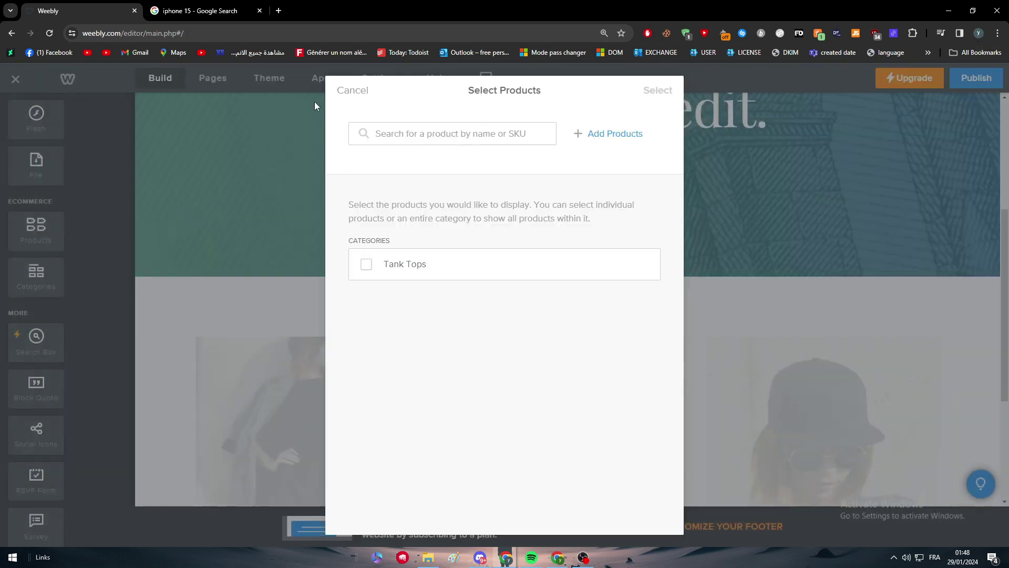
click(310, 93)
click(15, 80)
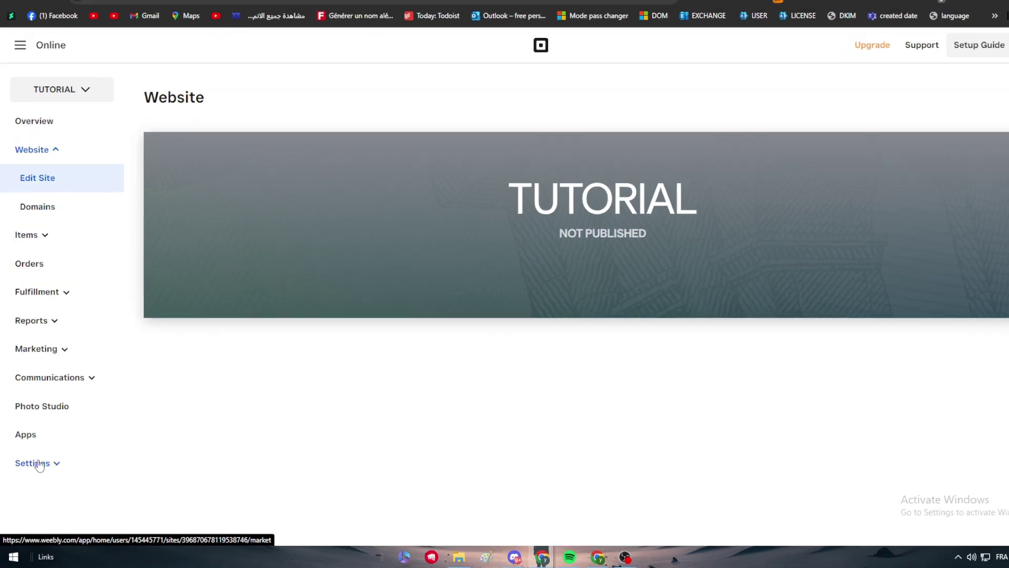
click(19, 471)
scroll(54, 476, down, 2)
click(57, 374)
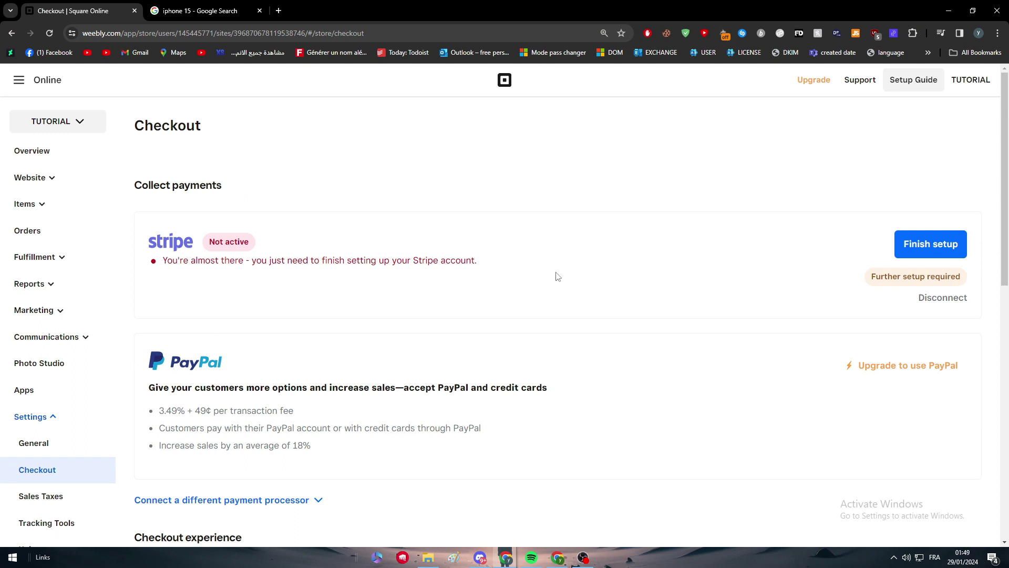
Step: Scroll the Checkout settings to view the Stripe and PayPal payment sections
scroll(510, 270, down, 4)
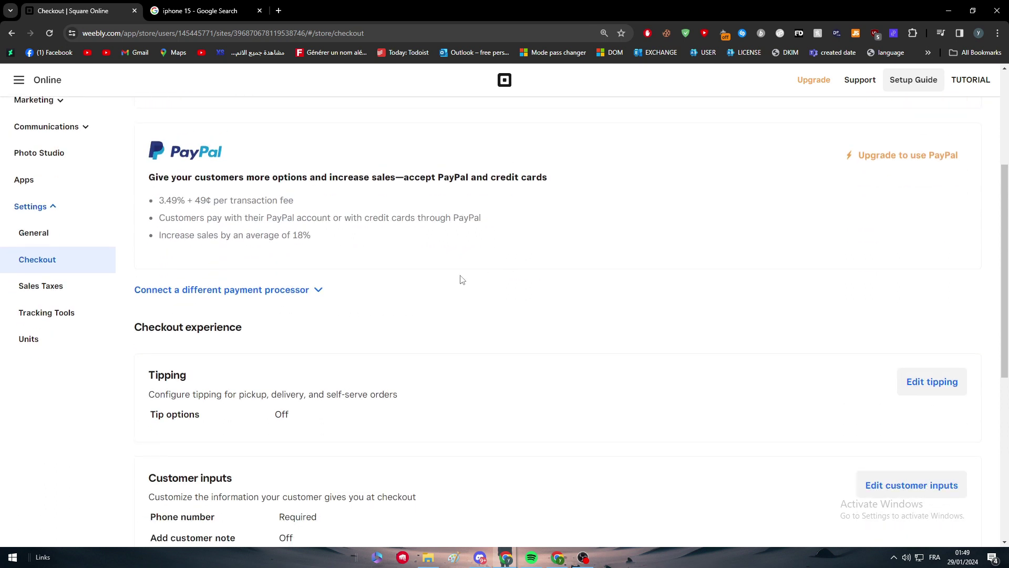
scroll(220, 217, up, 1)
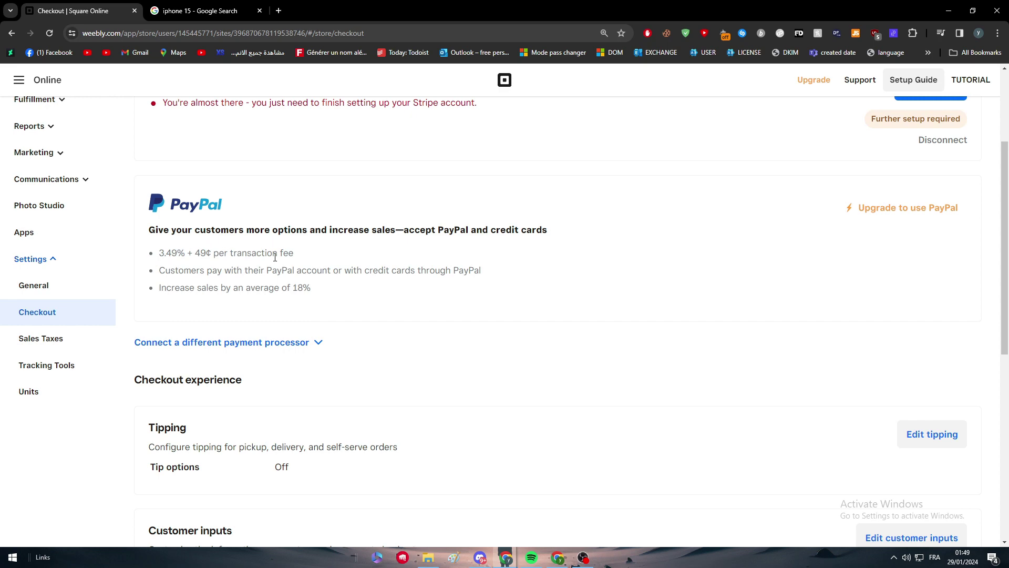
Step: List Square (2.9% + 30¢ per transaction) among the other payment processors, then open and close the app menu
click(318, 344)
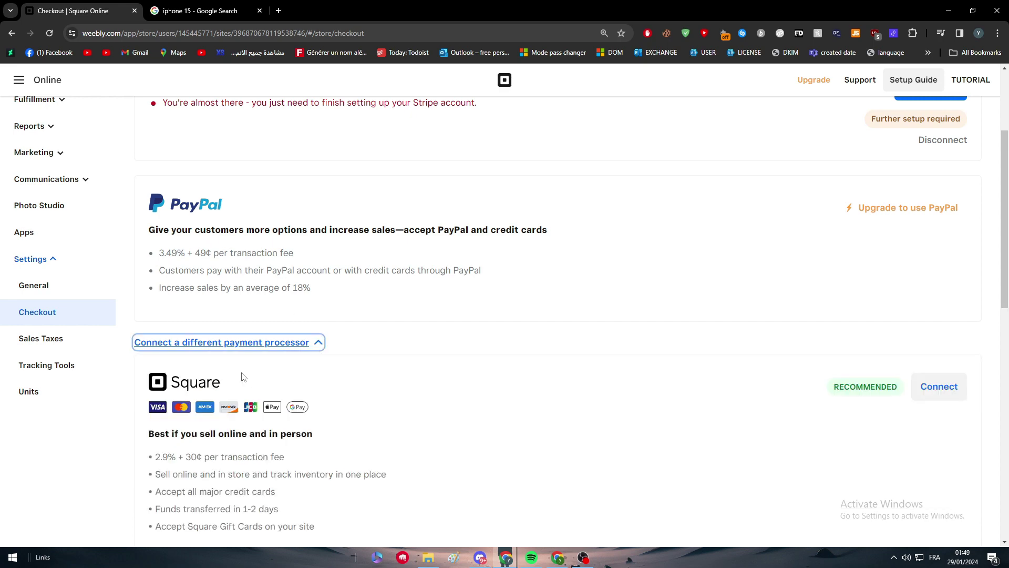
scroll(291, 327, up, 1)
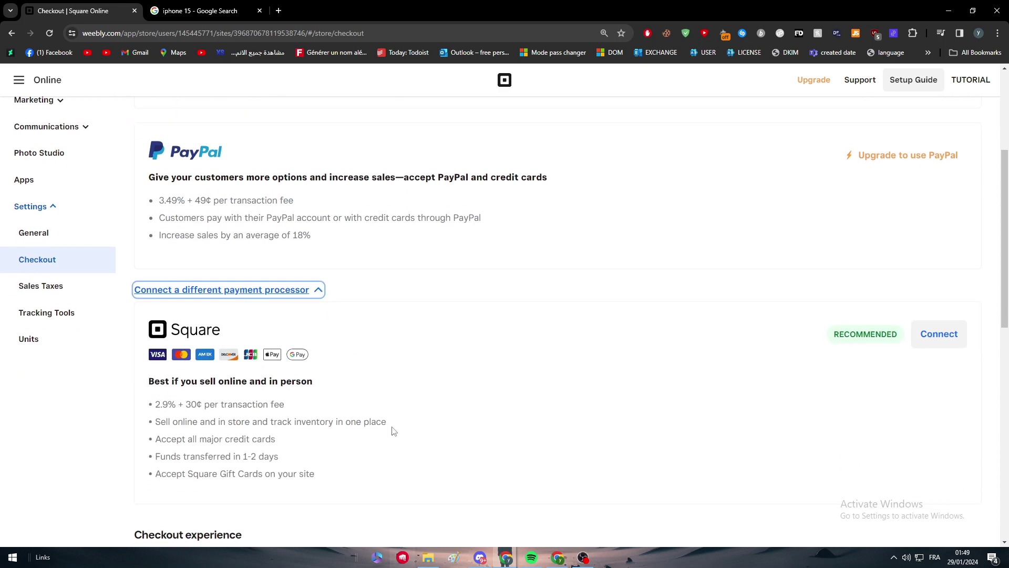
scroll(357, 342, up, 3)
scroll(342, 323, down, 5)
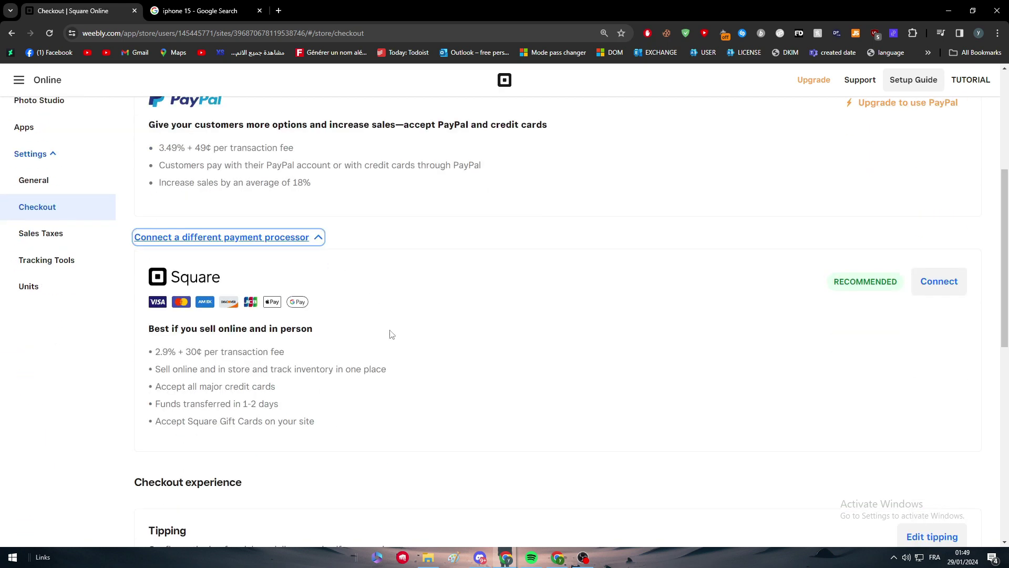
scroll(390, 333, up, 5)
click(44, 88)
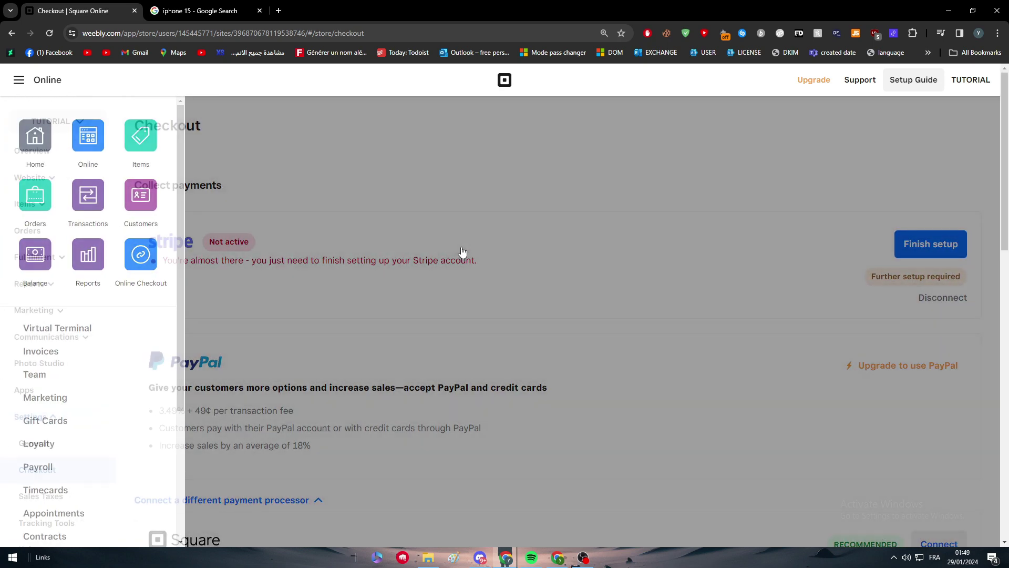
click(462, 252)
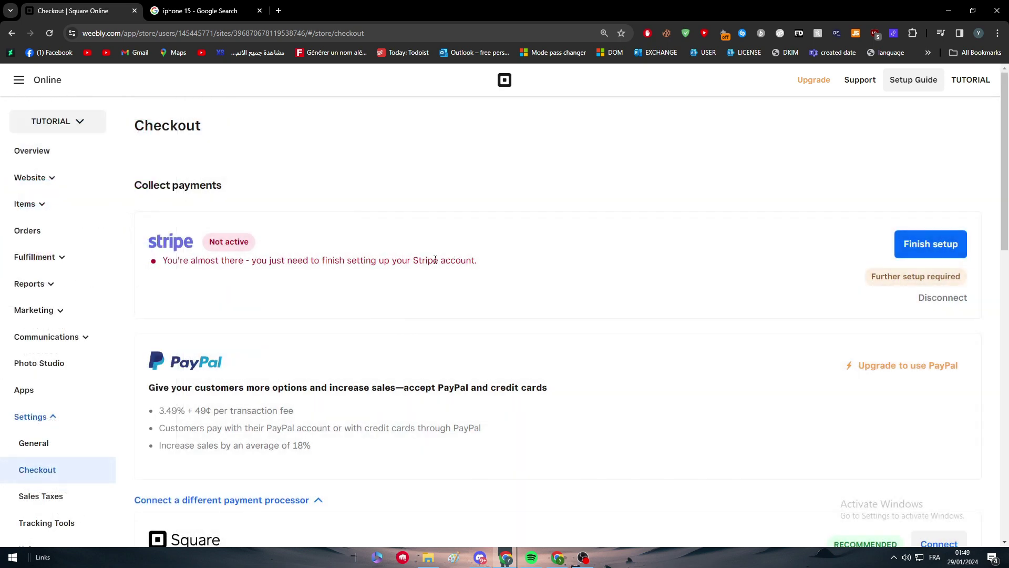